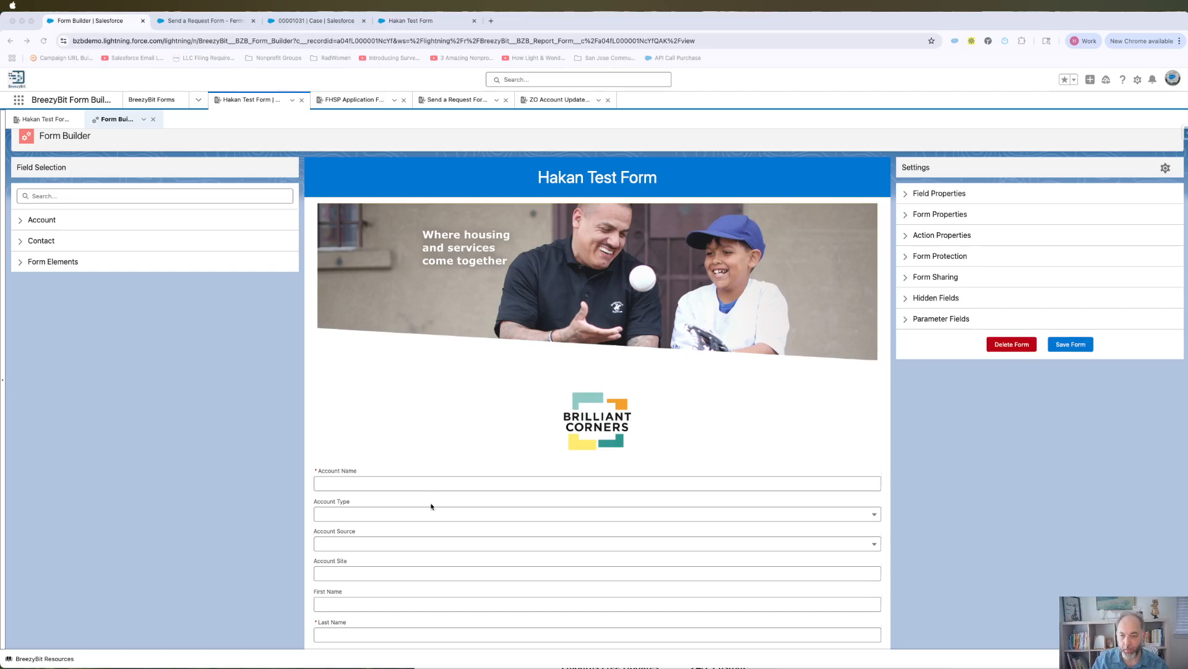
Set the test form's protection type to Form level protection and fill in the form access password
{"action": "scroll", "coordinate": [431, 507], "scroll_direction": "down", "scroll_amount": 3}
{"action": "scroll", "coordinate": [431, 507], "scroll_direction": "up", "scroll_amount": 3}
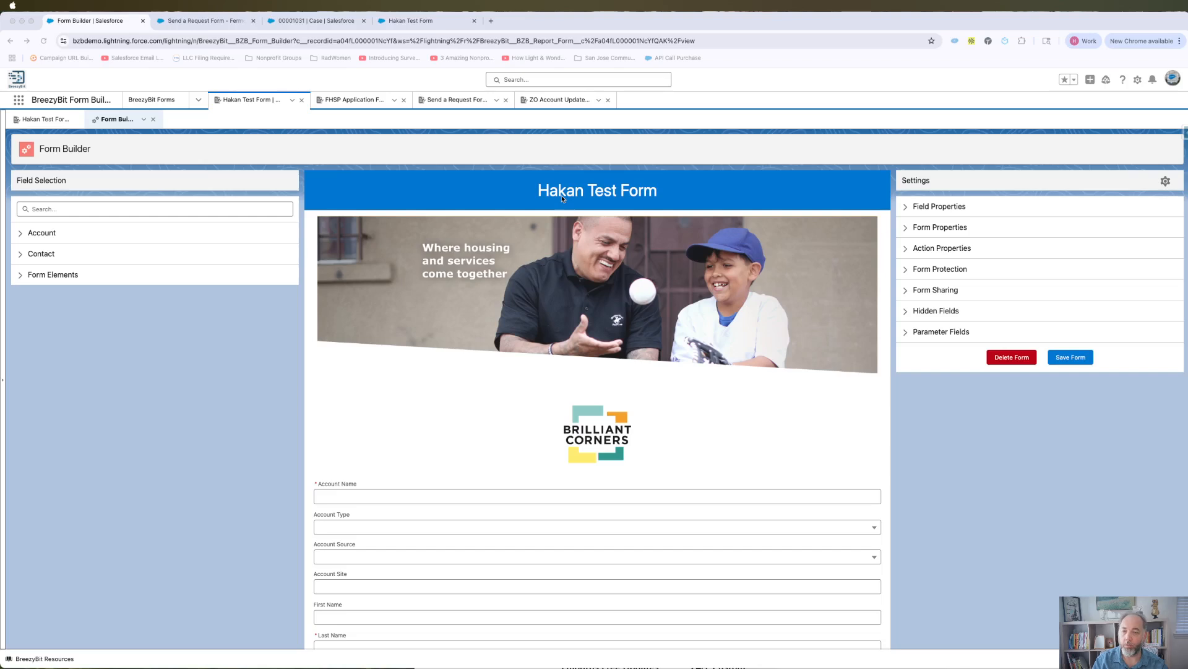
{"action": "left_click", "coordinate": [580, 196]}
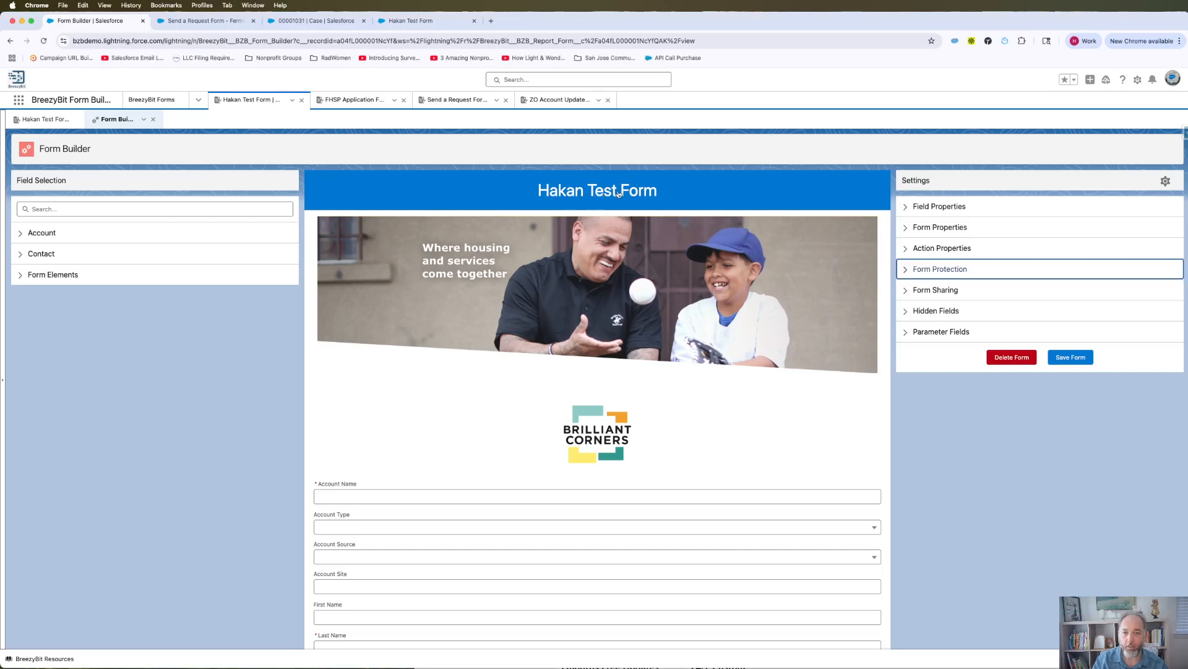
{"action": "left_click", "coordinate": [907, 271]}
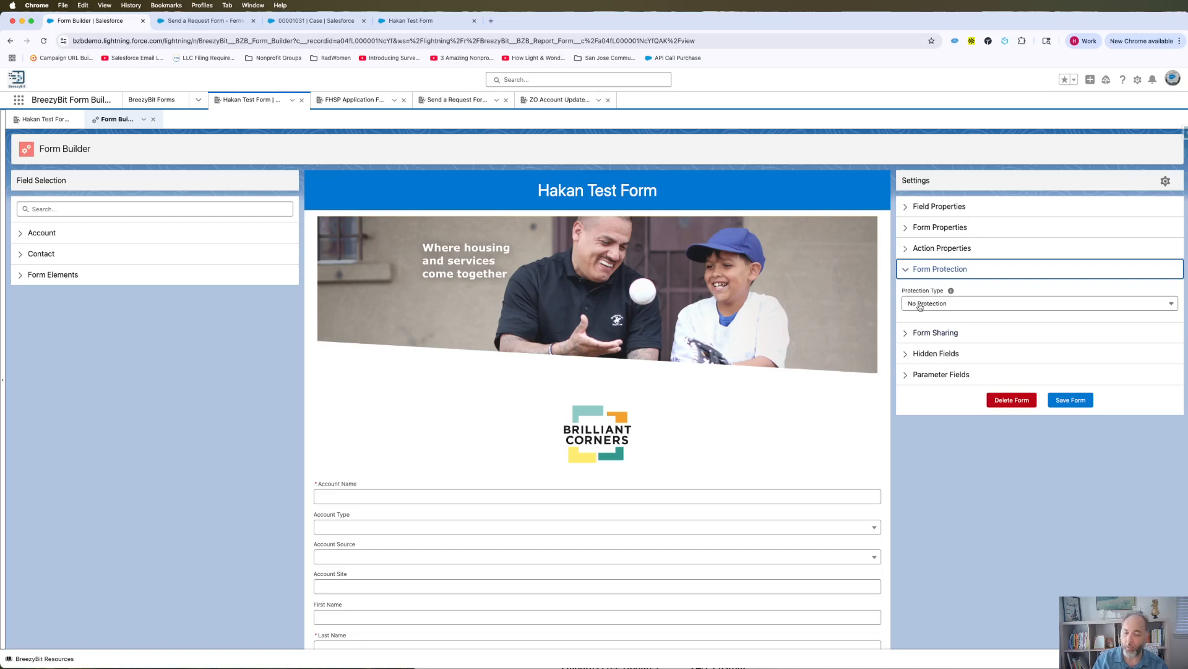
{"action": "left_click", "coordinate": [942, 307]}
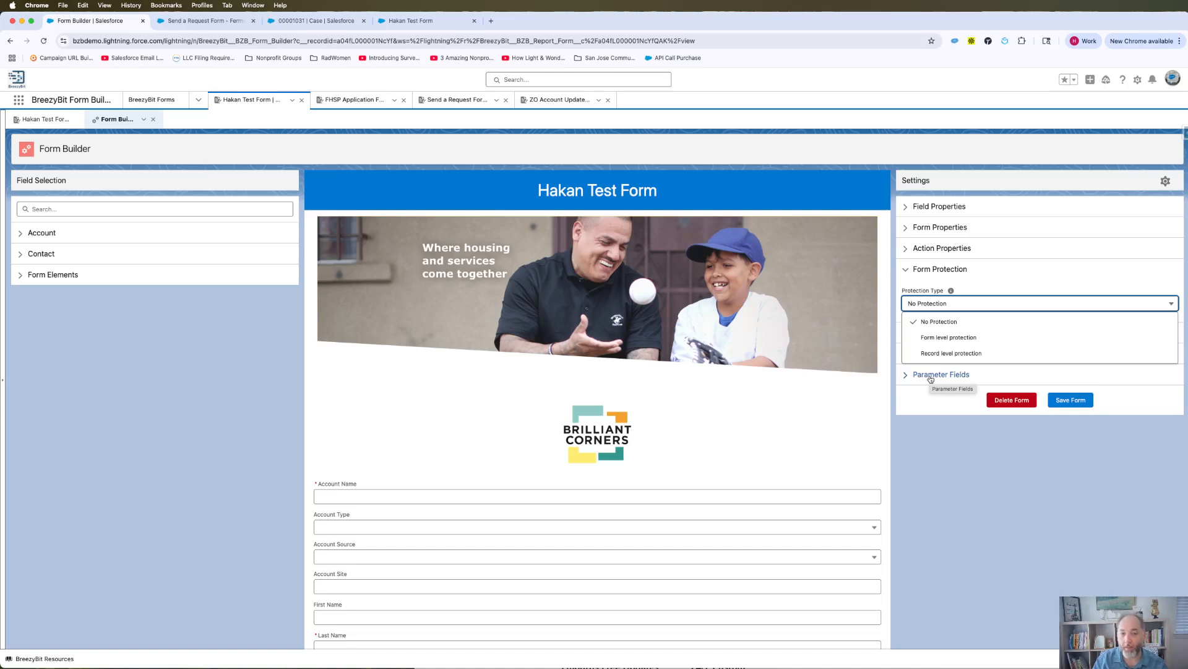
{"action": "left_click", "coordinate": [940, 340]}
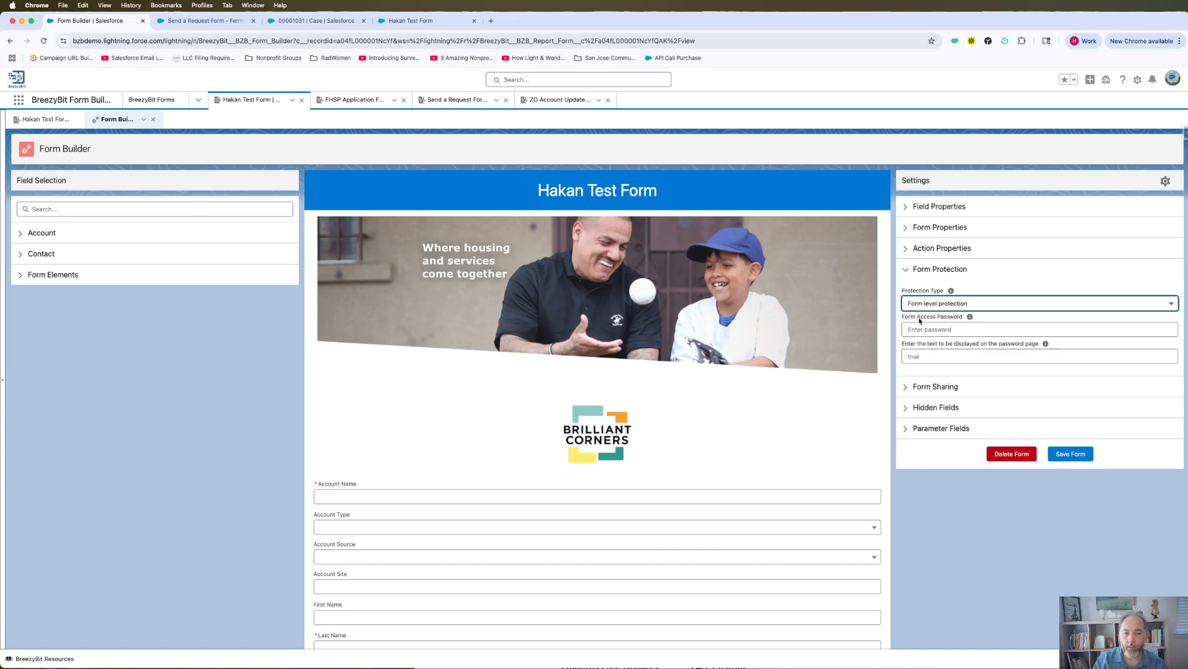
{"action": "left_click", "coordinate": [915, 330]}
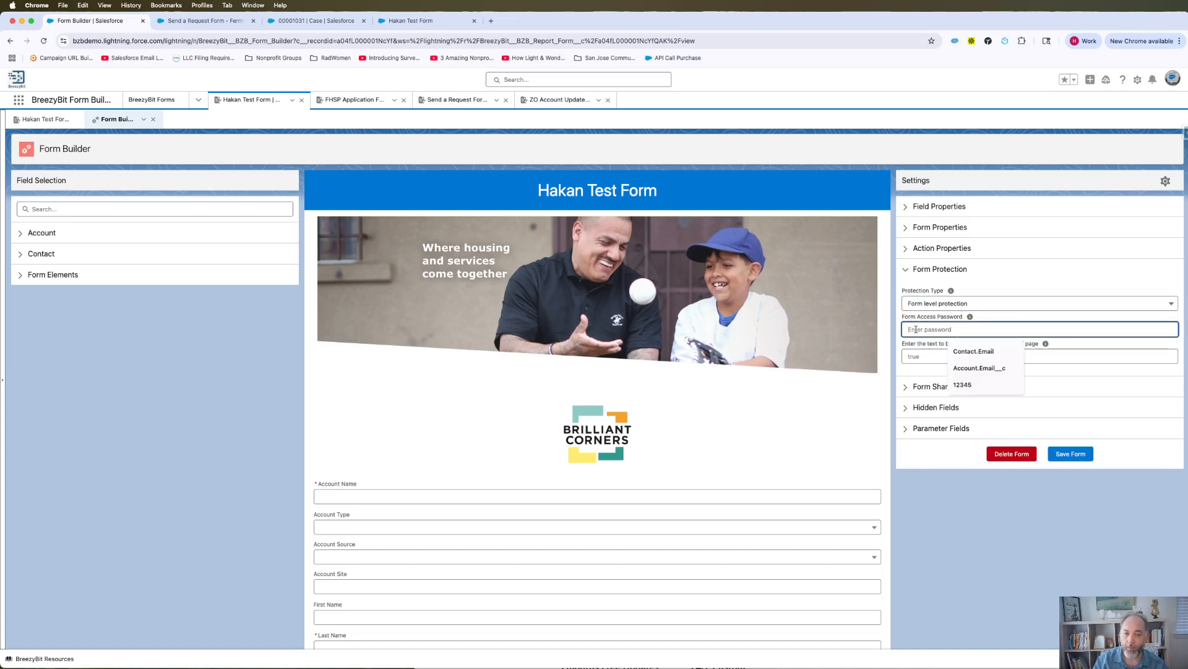
{"action": "left_click", "coordinate": [963, 385]}
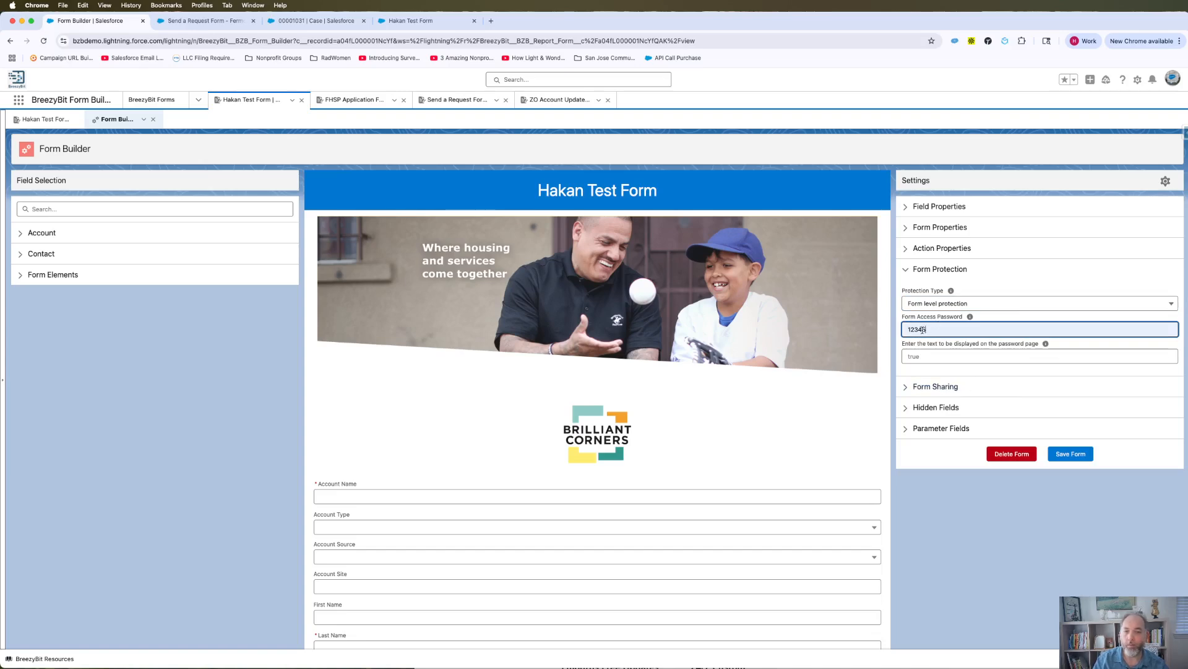
Set the password page text to "Please enter your password to access the form" and save the form
{"action": "left_click", "coordinate": [923, 356]}
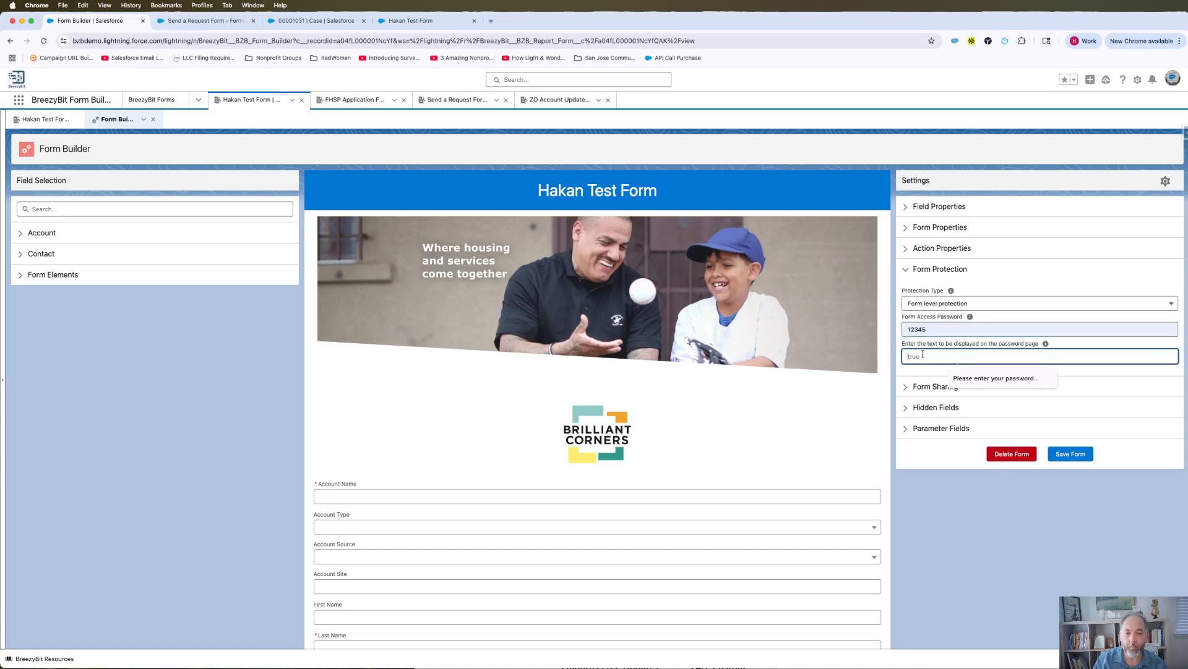
{"action": "left_click", "coordinate": [981, 385]}
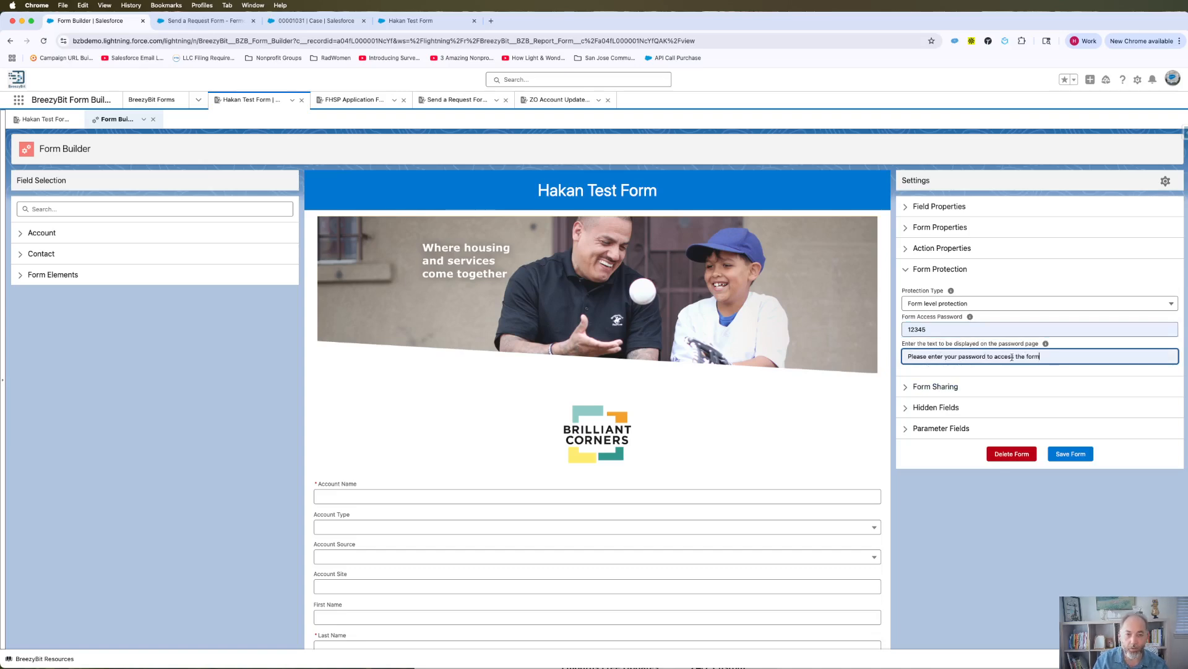
{"action": "left_click", "coordinate": [1071, 454]}
{"action": "left_click", "coordinate": [724, 393]}
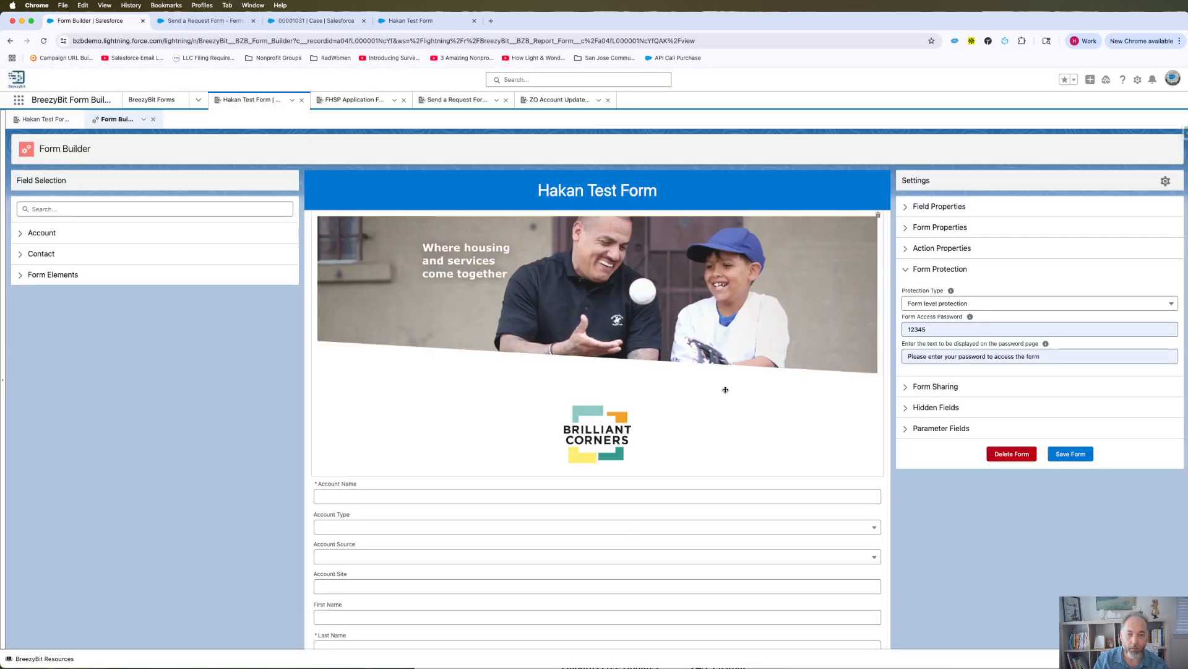
Open the test form through its sharing URL and unlock it with the form access password
{"action": "left_click", "coordinate": [933, 388]}
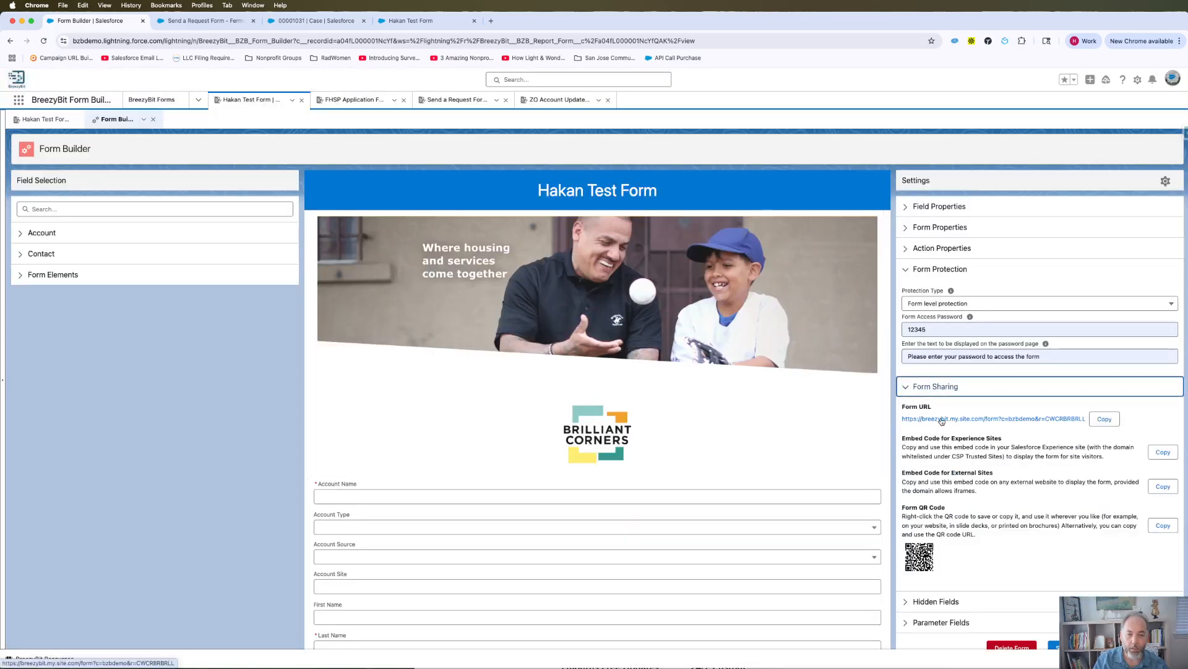
{"action": "left_click", "coordinate": [946, 420]}
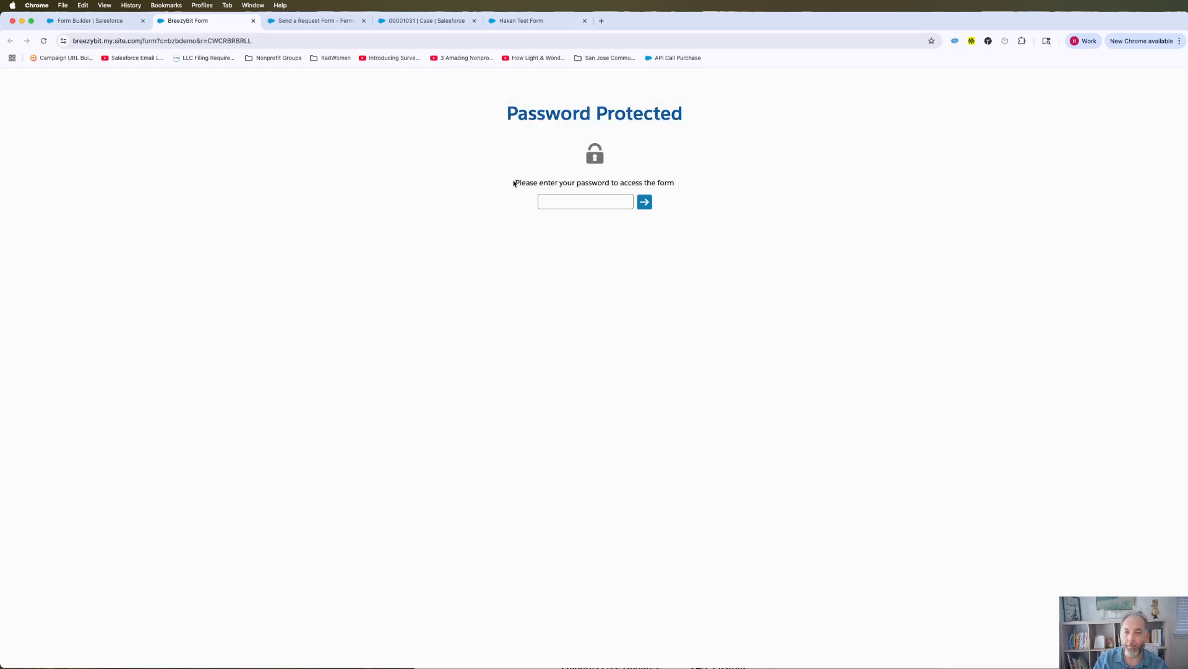
{"action": "left_click_drag", "start_coordinate": [515, 184], "coordinate": [670, 187]}
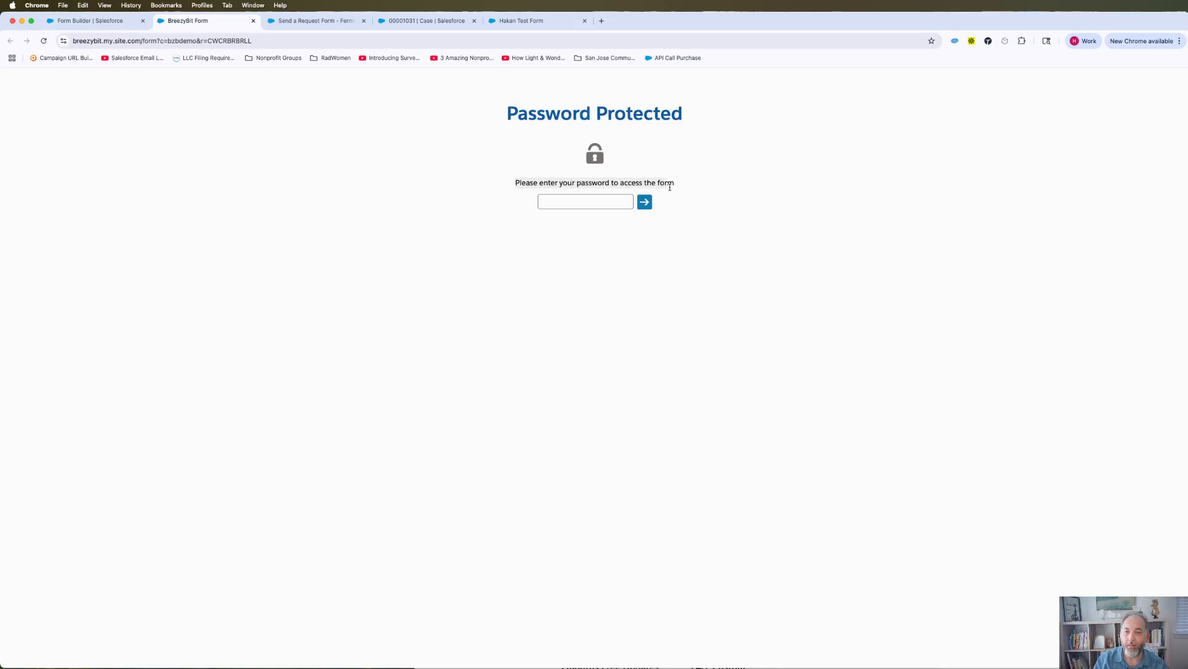
{"action": "left_click", "coordinate": [589, 198]}
{"action": "type", "text": "•••"}
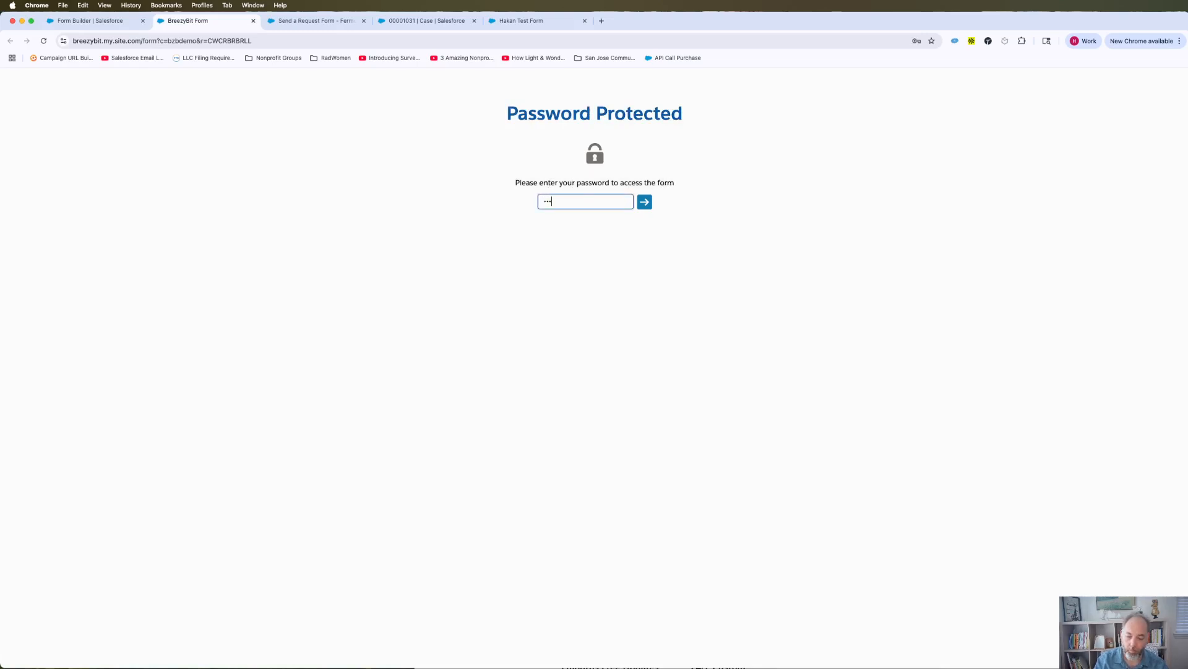
{"action": "left_click", "coordinate": [644, 202]}
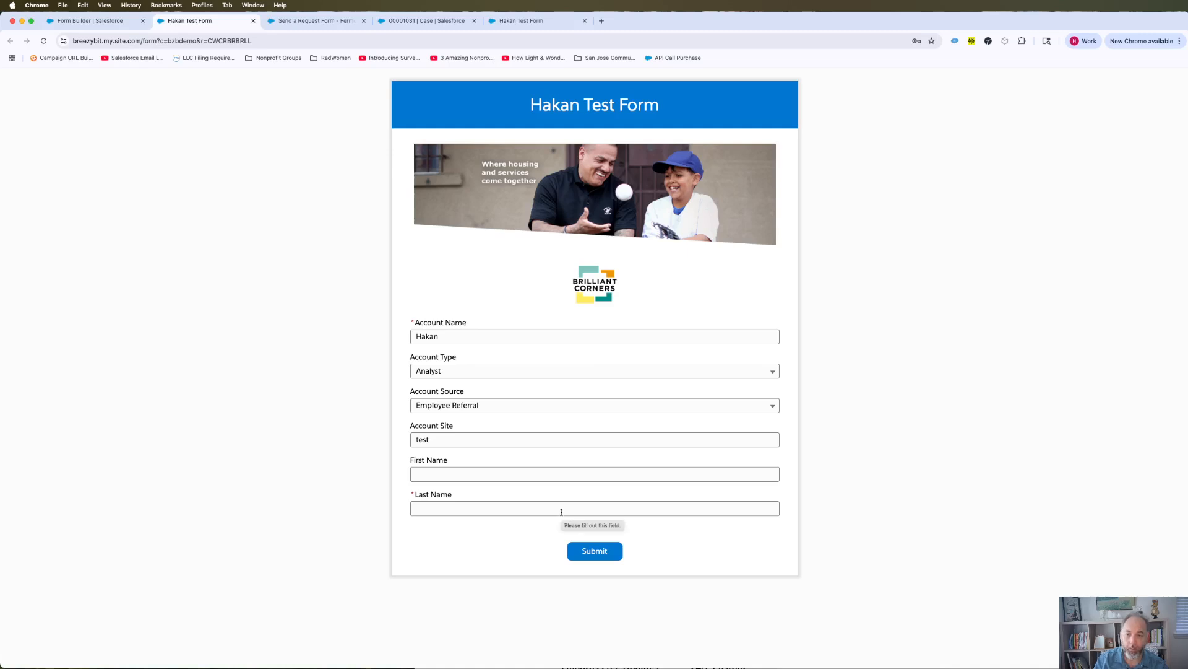
Inspect the Account Name and Account Type fields on the unlocked form
{"action": "left_click", "coordinate": [441, 336]}
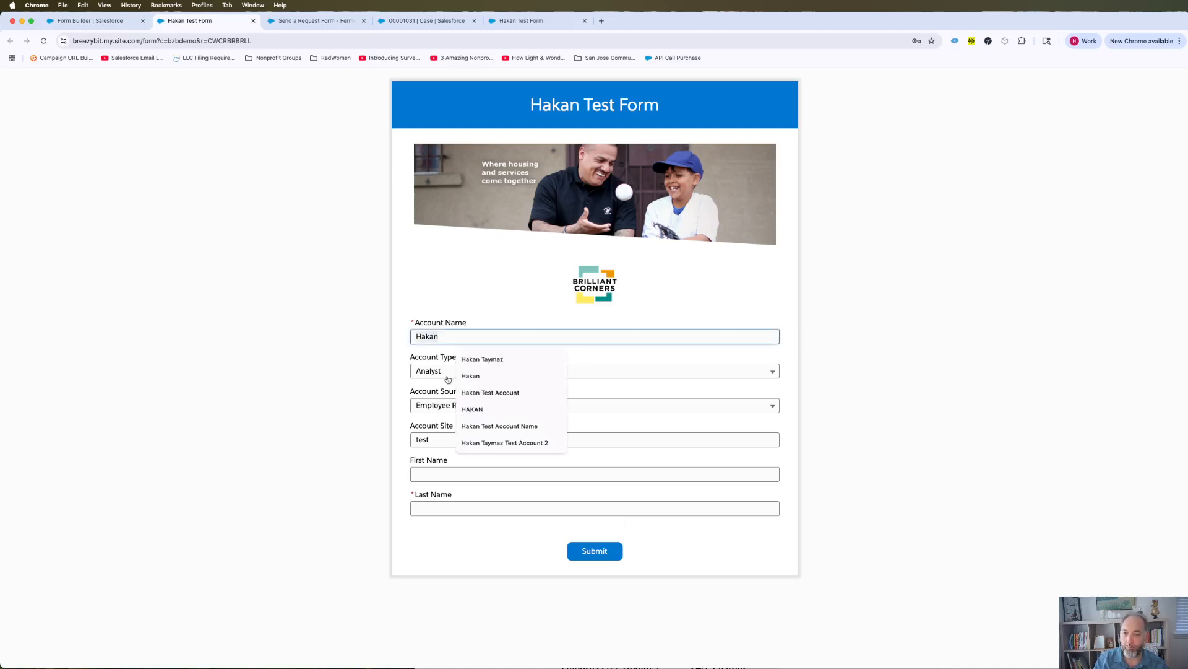
{"action": "left_click", "coordinate": [413, 371]}
{"action": "left_click", "coordinate": [429, 372]}
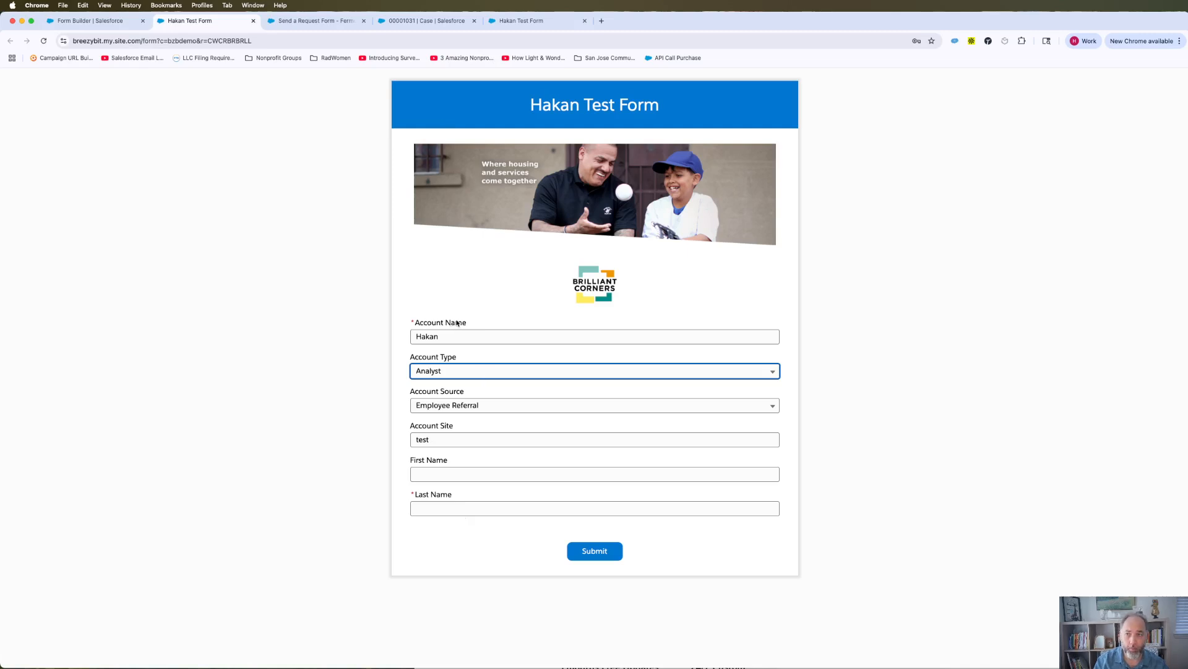
Return to the form builder and view the form protection settings of the ZO Account Update Form
{"action": "left_click", "coordinate": [89, 21]}
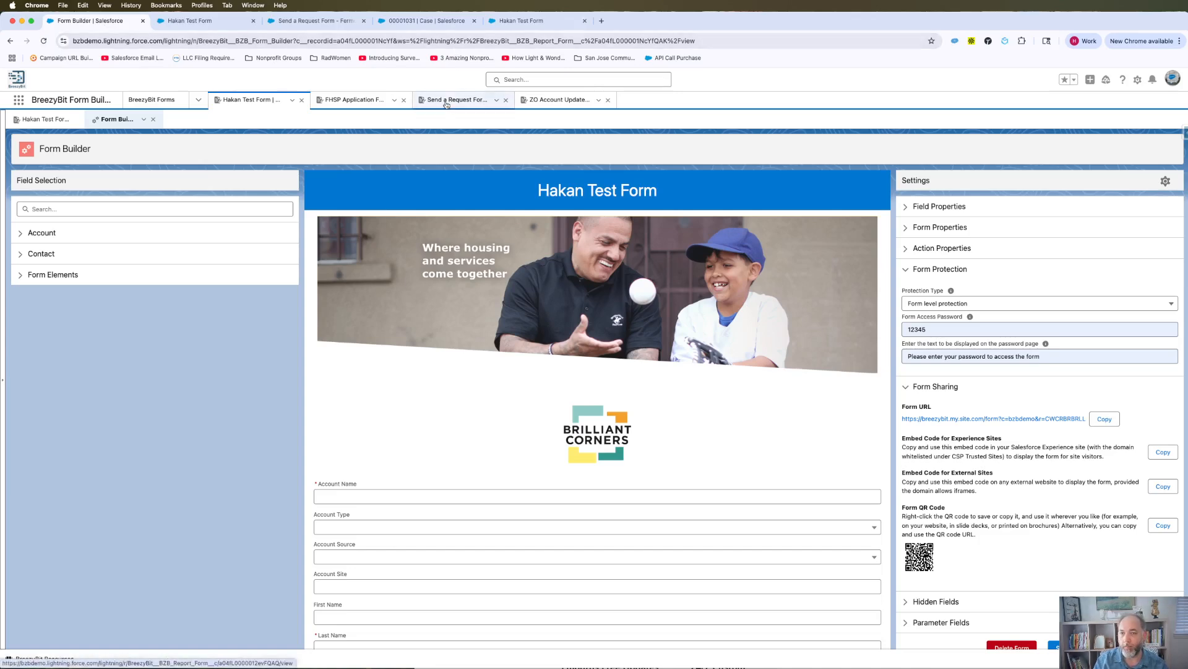
{"action": "left_click", "coordinate": [557, 101]}
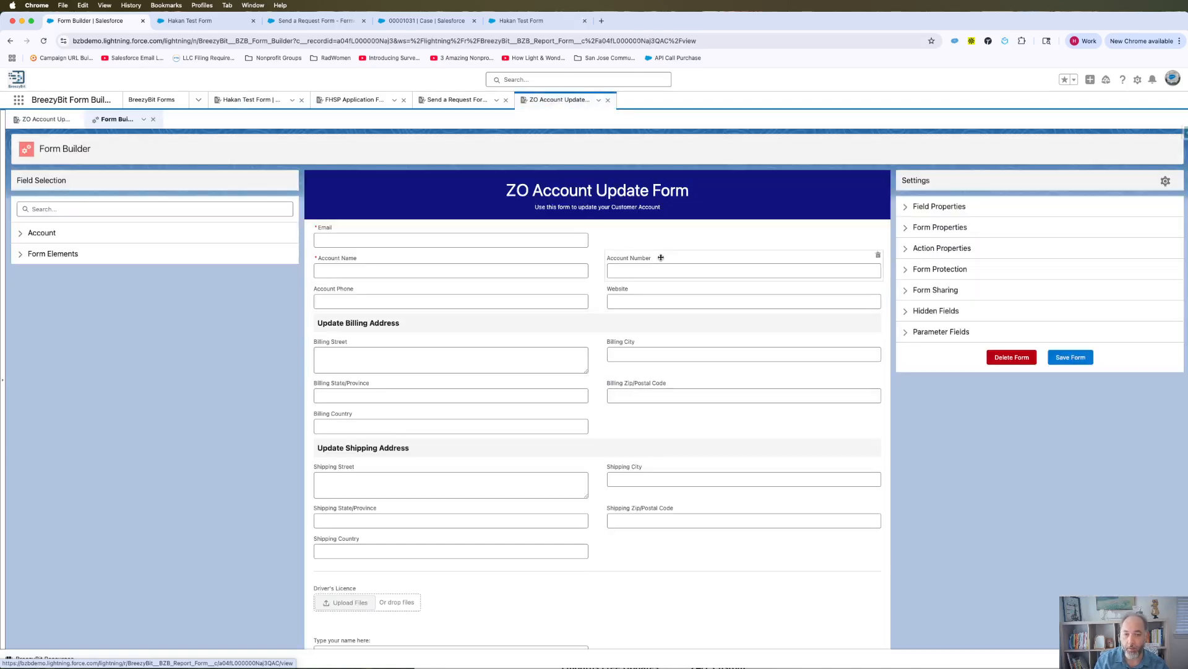
{"action": "left_click", "coordinate": [922, 291]}
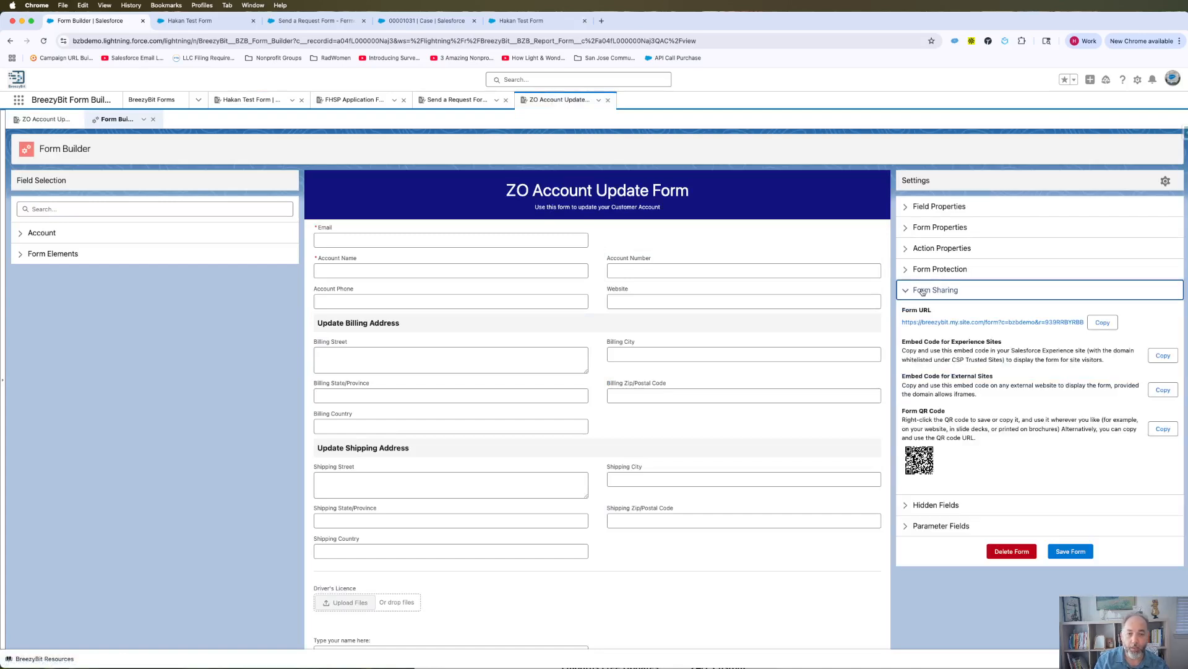
{"action": "left_click", "coordinate": [918, 291]}
{"action": "left_click", "coordinate": [915, 271]}
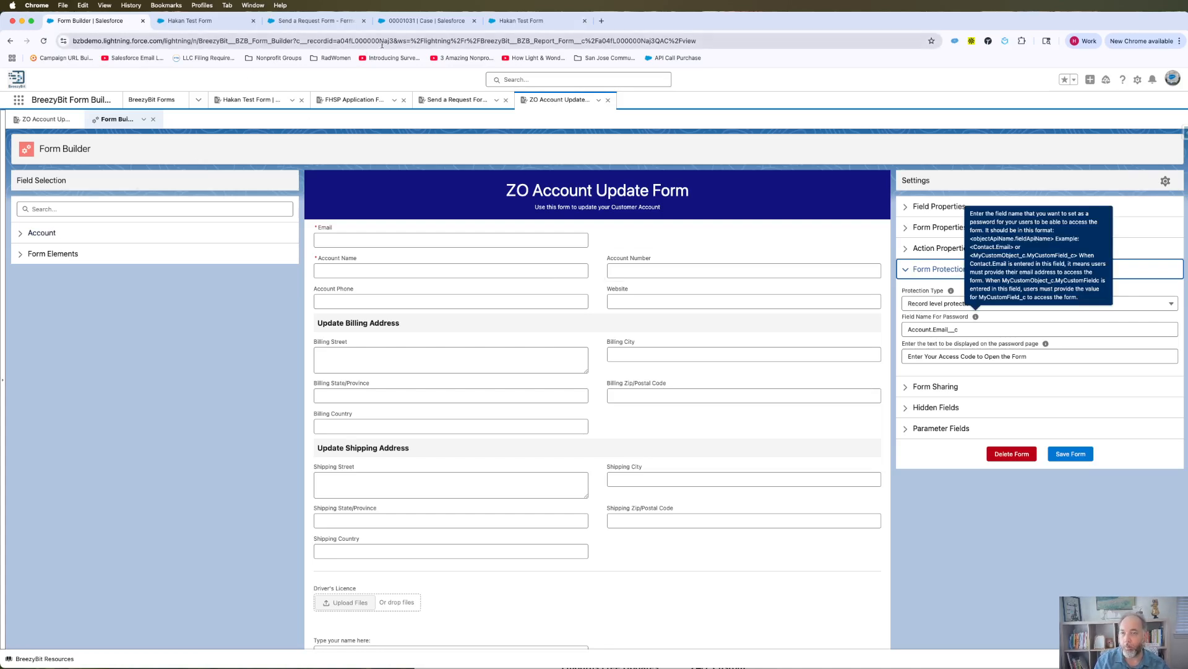
Open the Artists Co. account record in Sales and follow its BreezyBit Pre-fill URL
{"action": "left_click", "coordinate": [427, 21]}
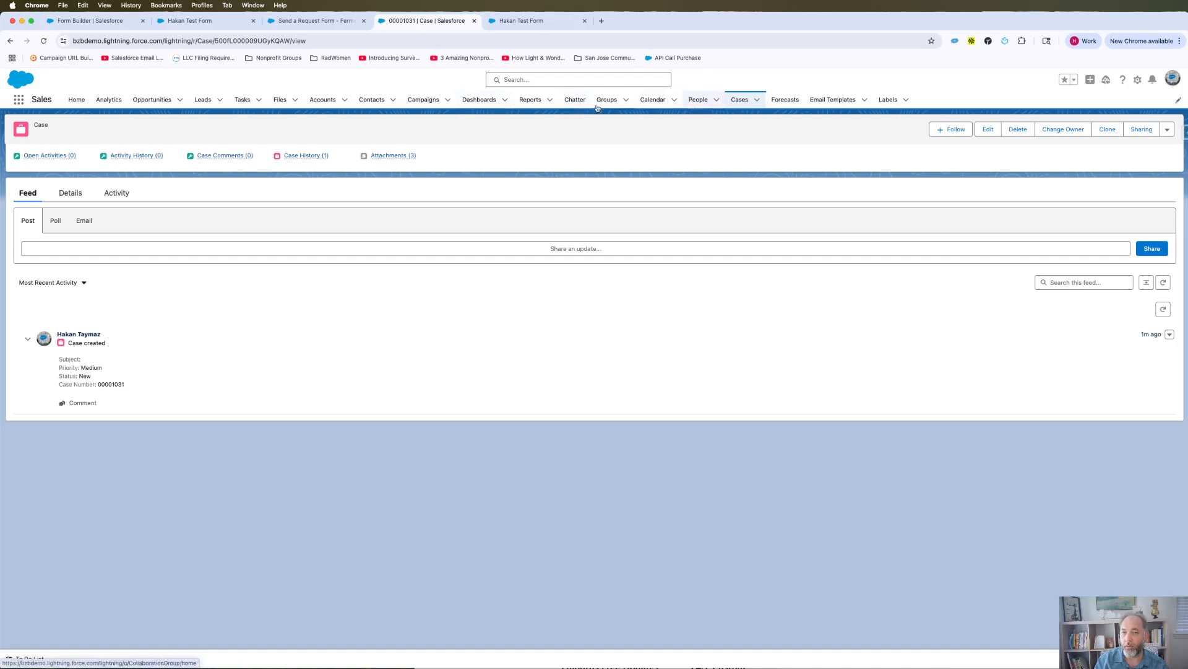
{"action": "left_click", "coordinate": [324, 100]}
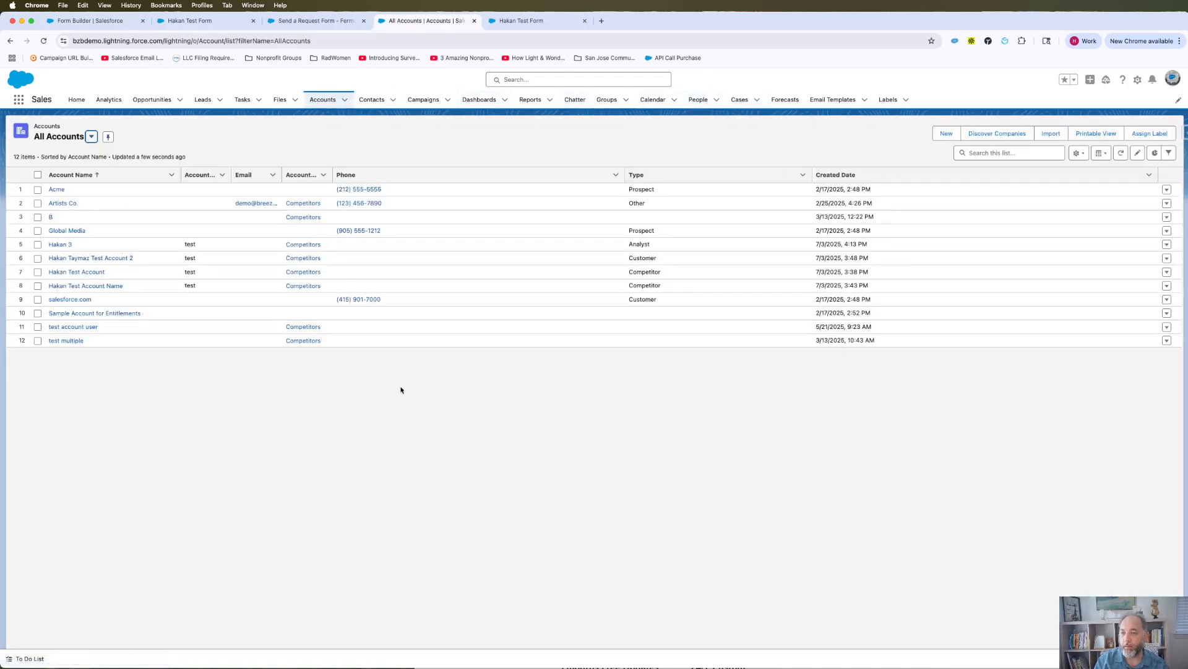
{"action": "left_click", "coordinate": [63, 204]}
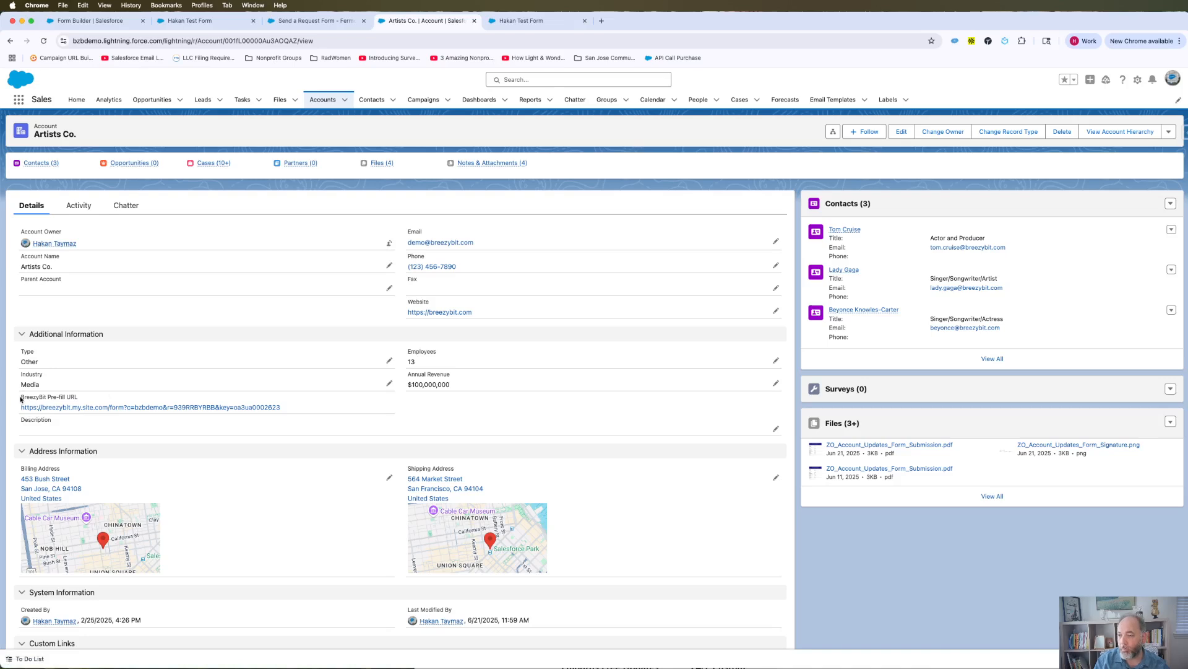
{"action": "left_click_drag", "start_coordinate": [20, 399], "coordinate": [75, 398]}
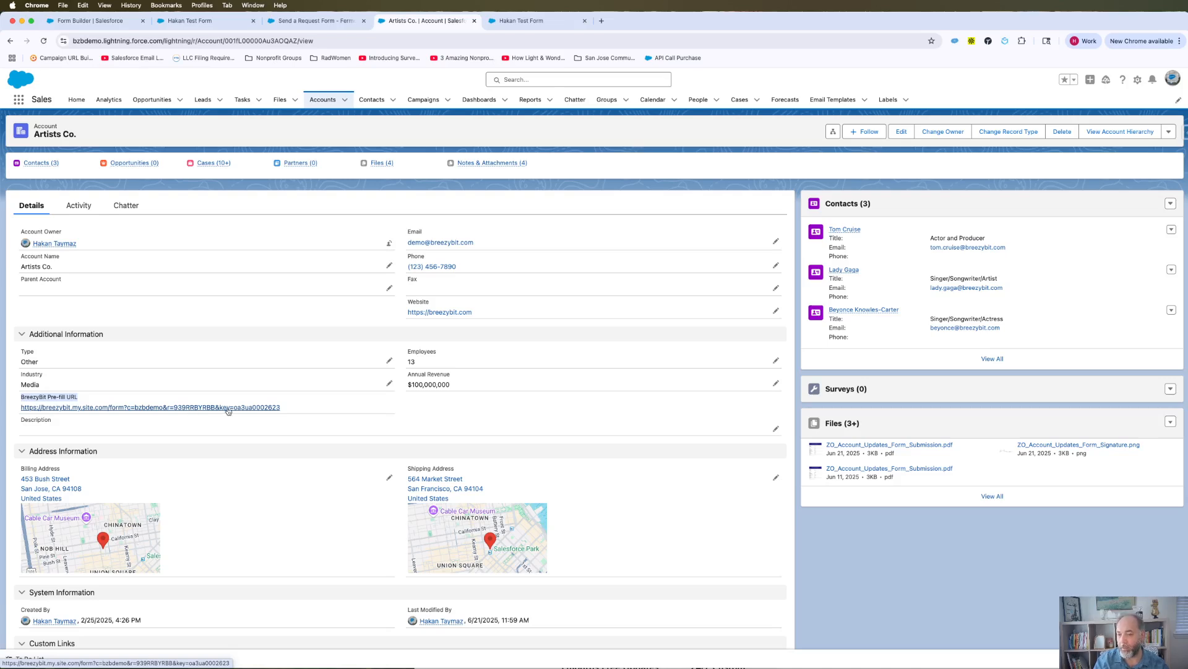
{"action": "left_click", "coordinate": [110, 408]}
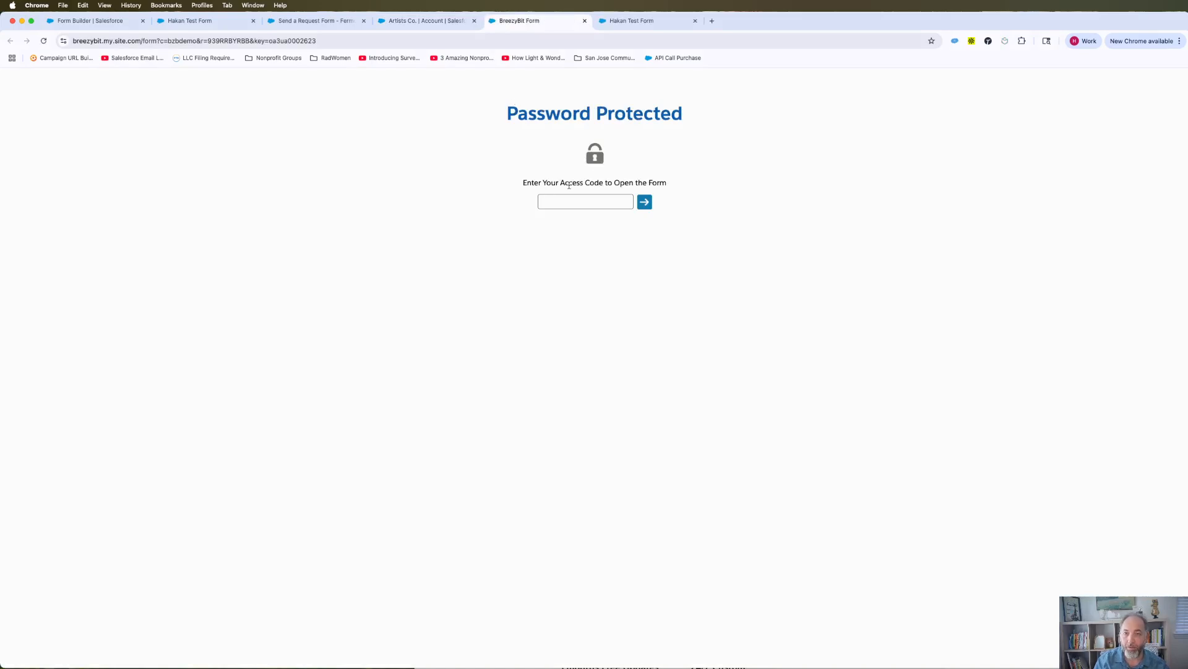
Examine the access code prompt, then check the Field Name For Password setting of the ZO Account Update Form in the builder
{"action": "left_click_drag", "start_coordinate": [560, 184], "coordinate": [621, 183]}
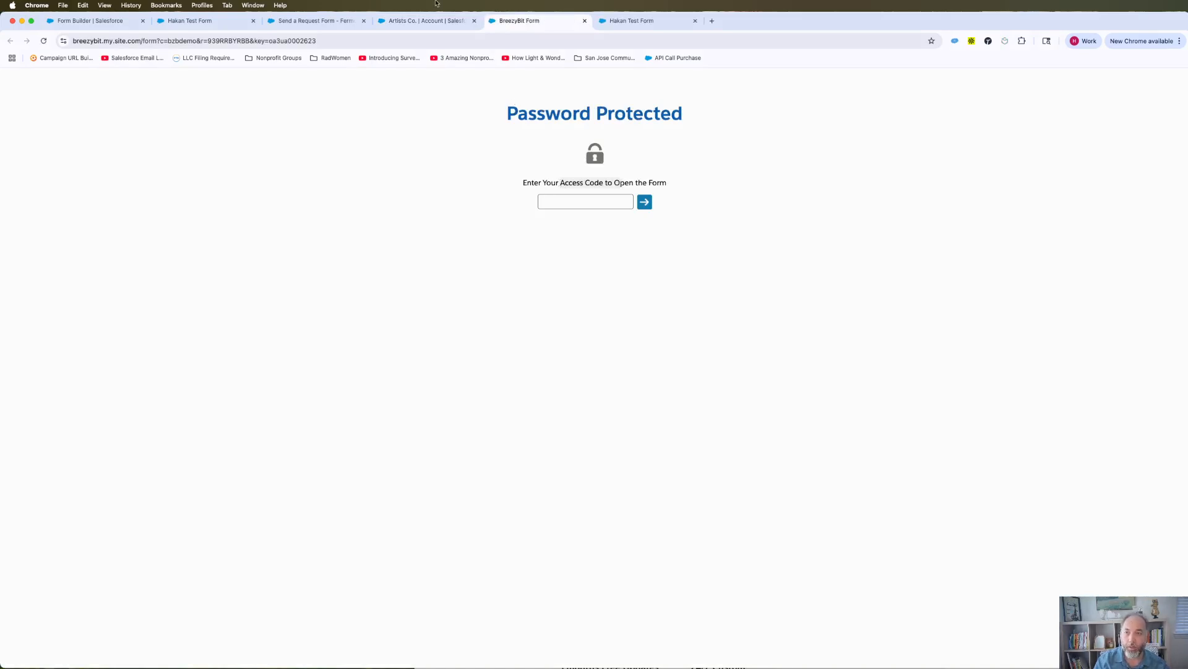
{"action": "left_click", "coordinate": [427, 20]}
{"action": "left_click", "coordinate": [297, 21]}
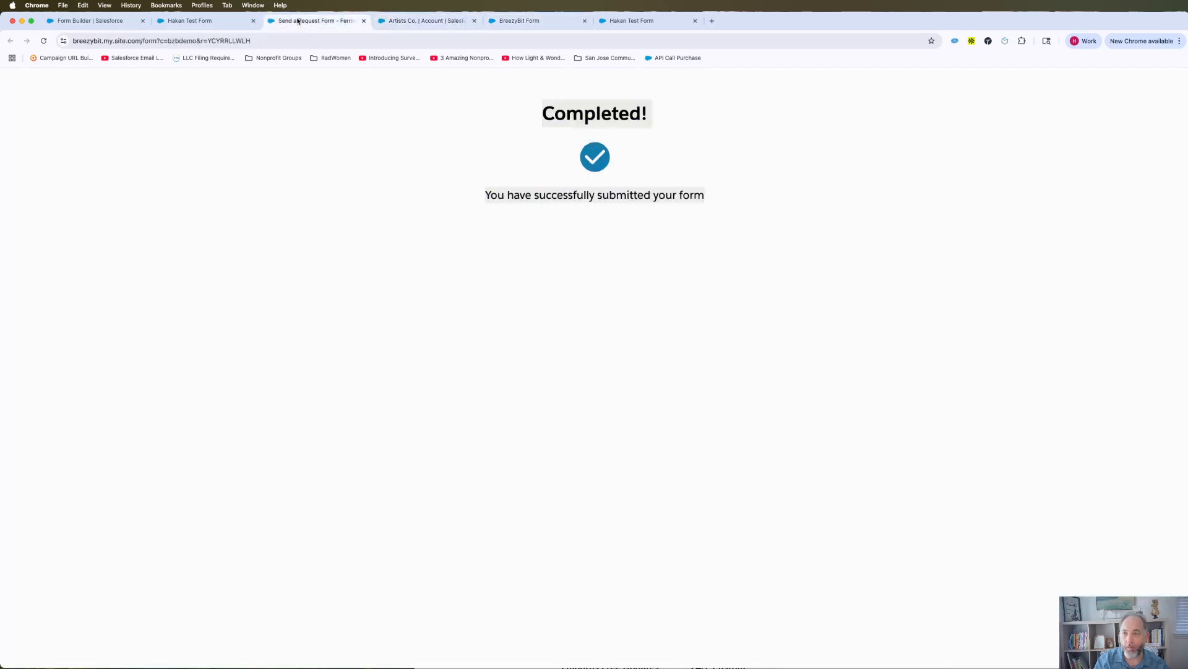
{"action": "left_click", "coordinate": [192, 20]}
{"action": "left_click", "coordinate": [90, 20]}
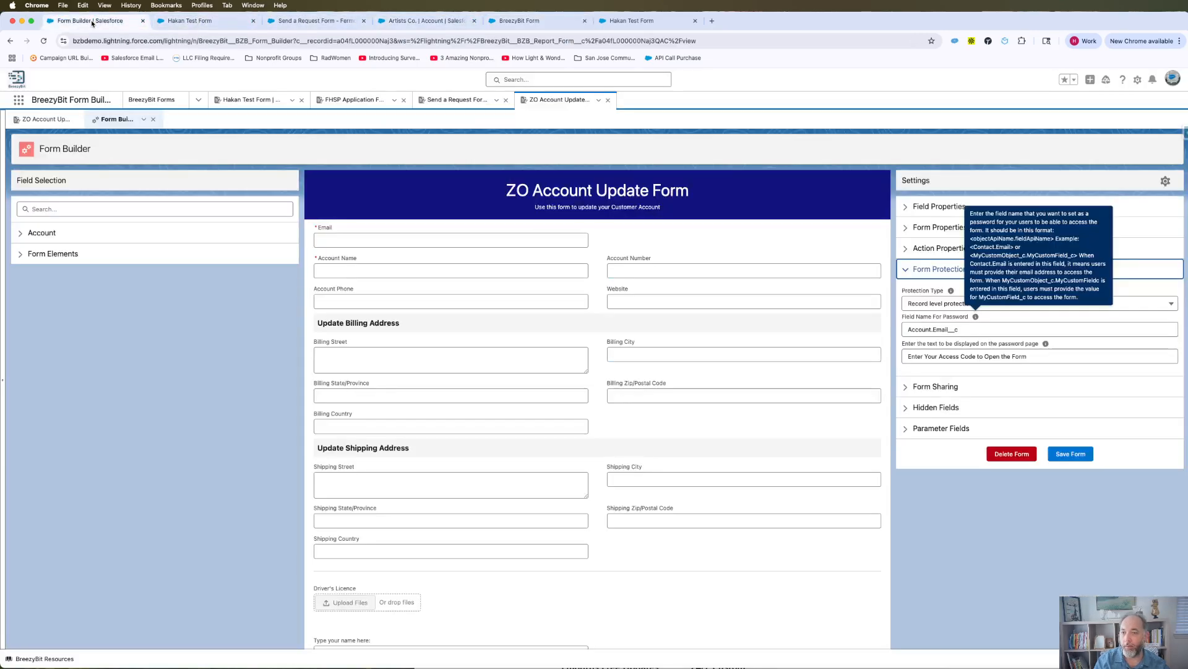
{"action": "left_click_drag", "start_coordinate": [968, 330], "coordinate": [907, 330]}
{"action": "left_click", "coordinate": [936, 329]}
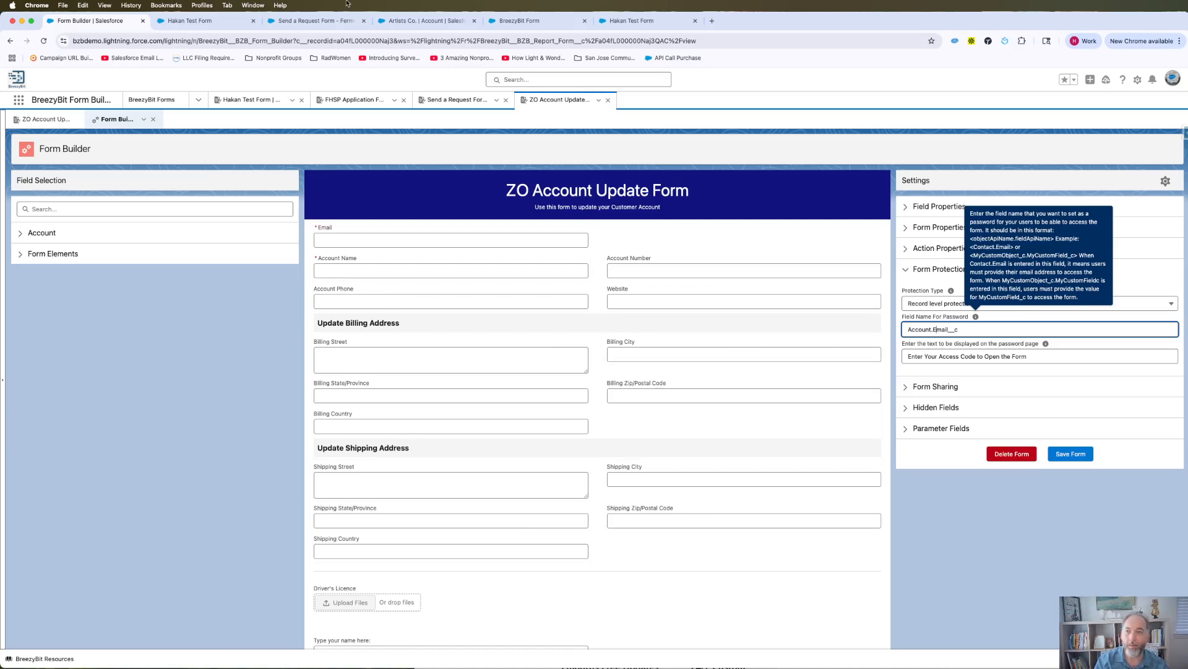
Copy the Artists Co. account's email address and submit it as the access code to open the pre-fill form
{"action": "left_click", "coordinate": [312, 20]}
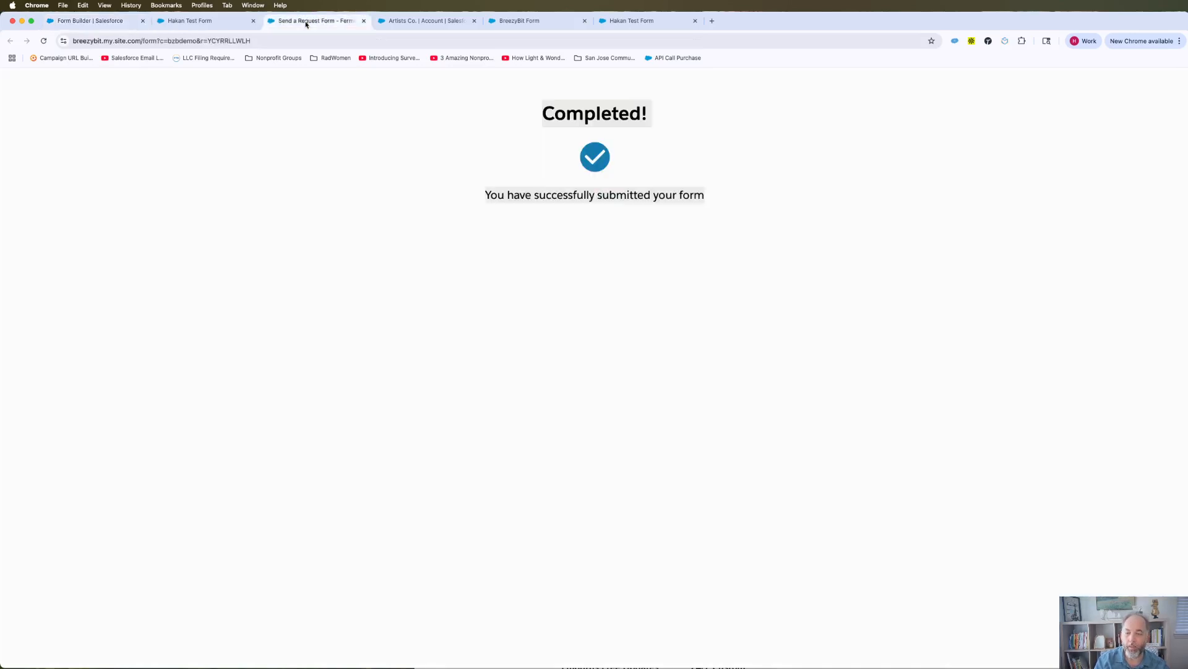
{"action": "left_click", "coordinate": [433, 19]}
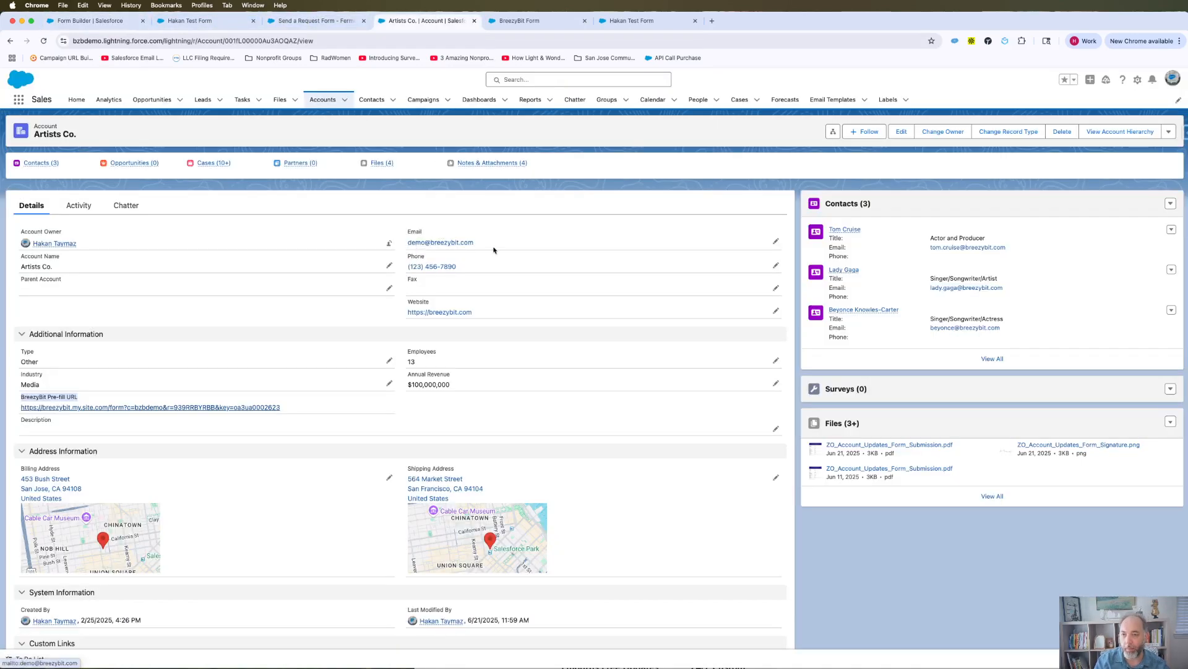
{"action": "left_click_drag", "start_coordinate": [493, 245], "coordinate": [409, 243]}
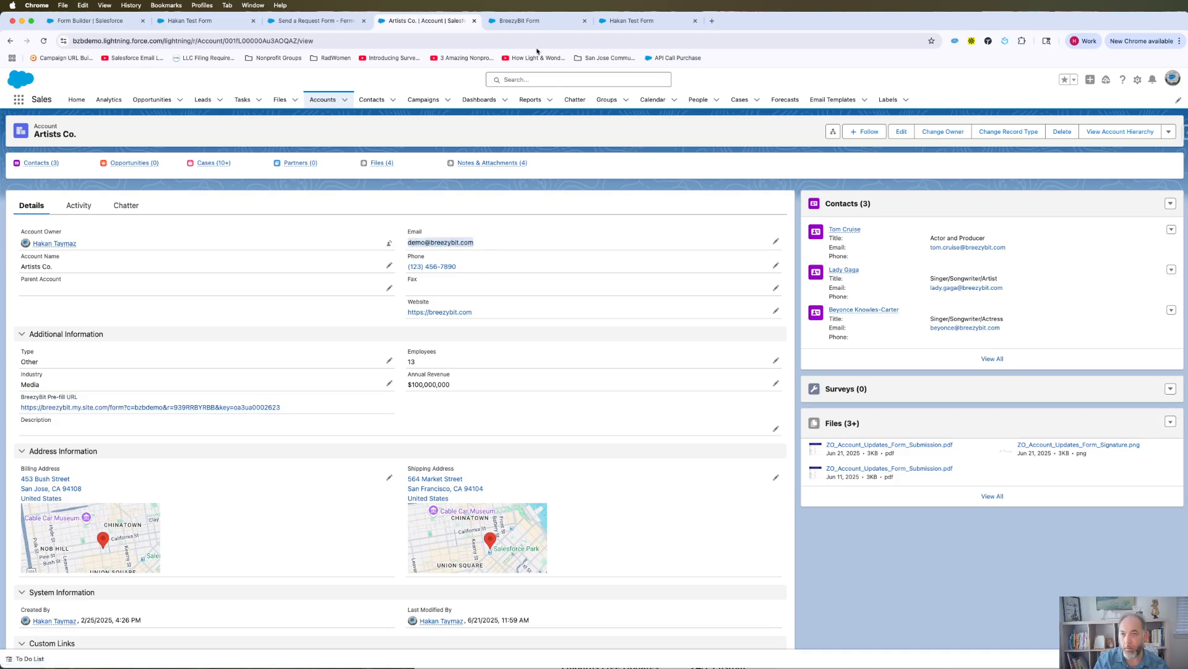
{"action": "left_click", "coordinate": [532, 21]}
{"action": "left_click", "coordinate": [565, 202]}
{"action": "key", "text": "super+v"}
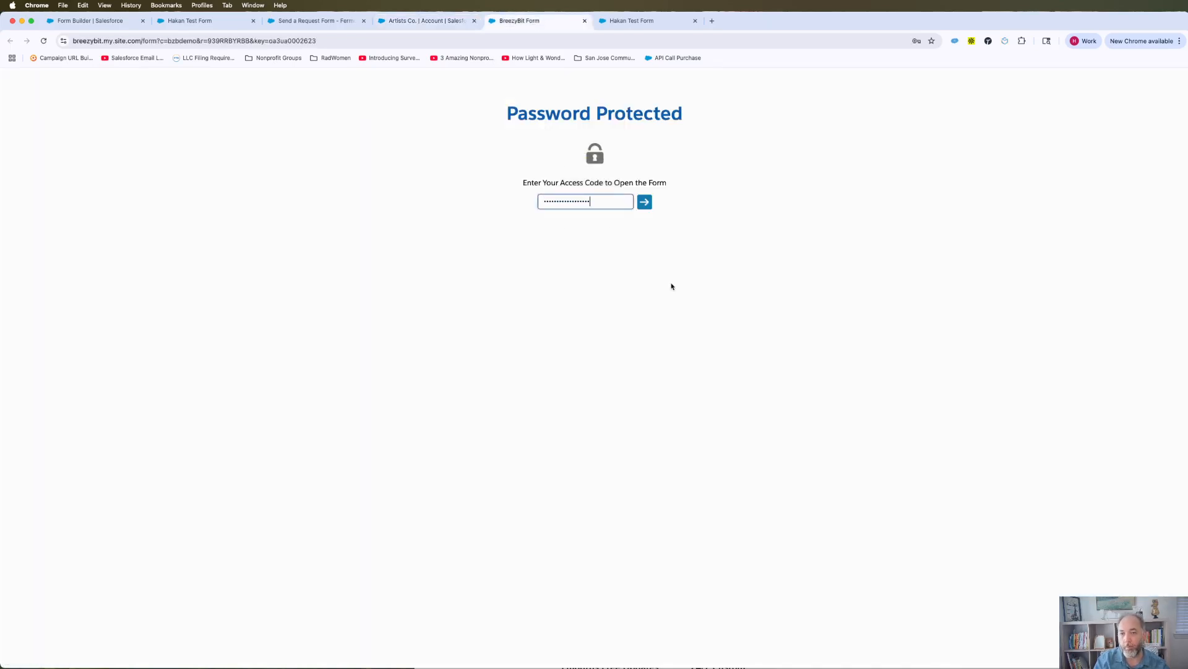
{"action": "left_click", "coordinate": [645, 202]}
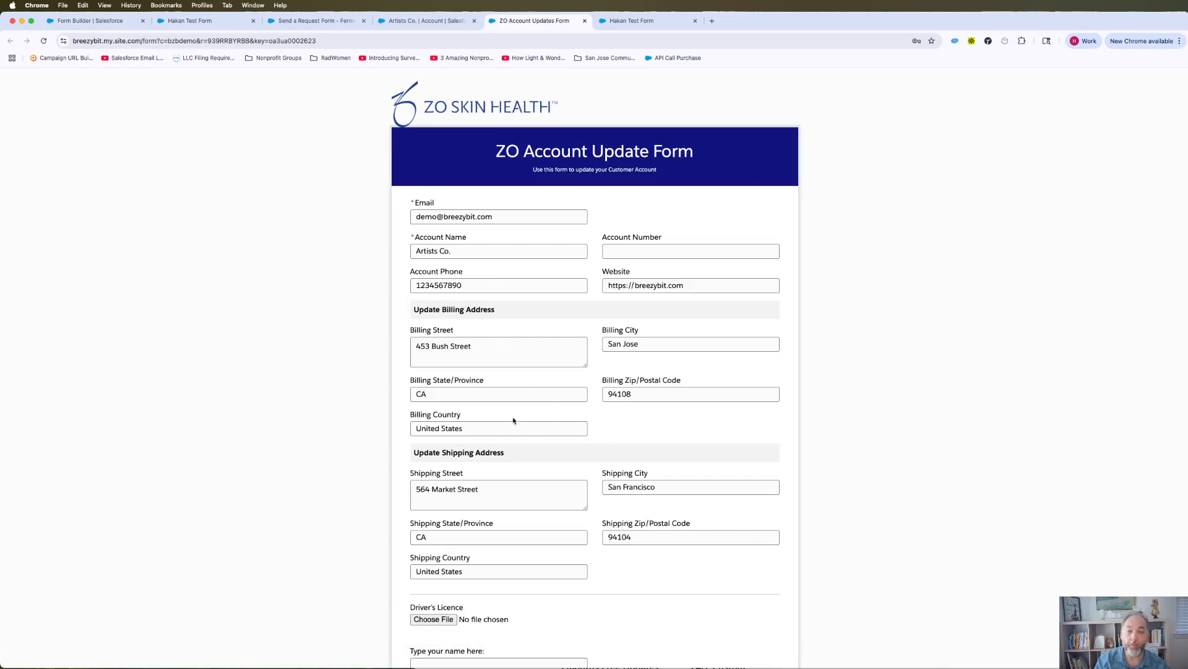
Review the pre-filled ZO Account Update Form from the account details and addresses to the driver's licence and signature fields
{"action": "scroll", "coordinate": [513, 420], "scroll_direction": "down", "scroll_amount": 5}
{"action": "scroll", "coordinate": [513, 419], "scroll_direction": "up", "scroll_amount": 5}
{"action": "scroll", "coordinate": [607, 343], "scroll_direction": "down", "scroll_amount": 1}
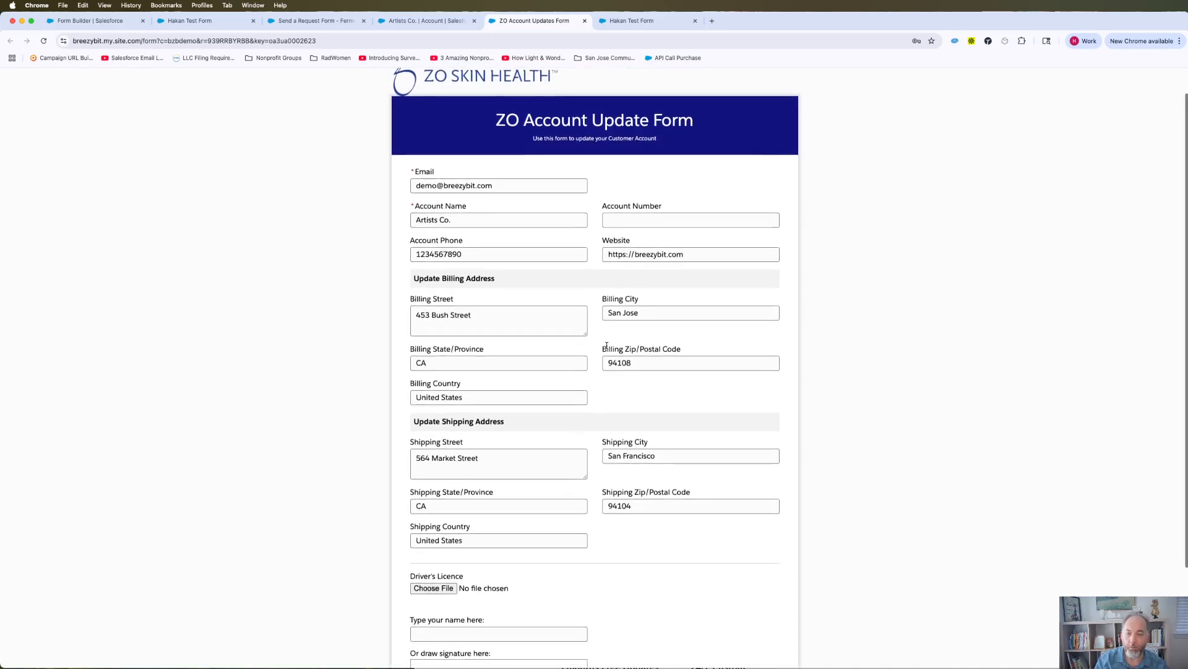
{"action": "left_click", "coordinate": [416, 21]}
{"action": "key", "text": "ctrl+Tab"}
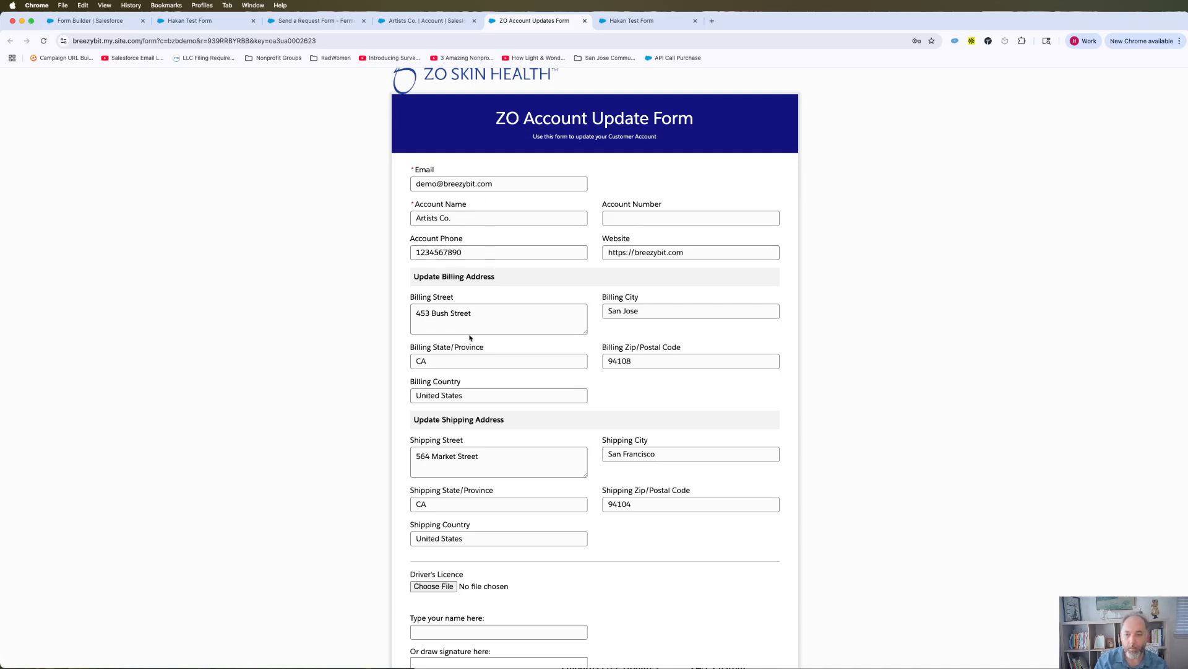
{"action": "scroll", "coordinate": [531, 484], "scroll_direction": "down", "scroll_amount": 3}
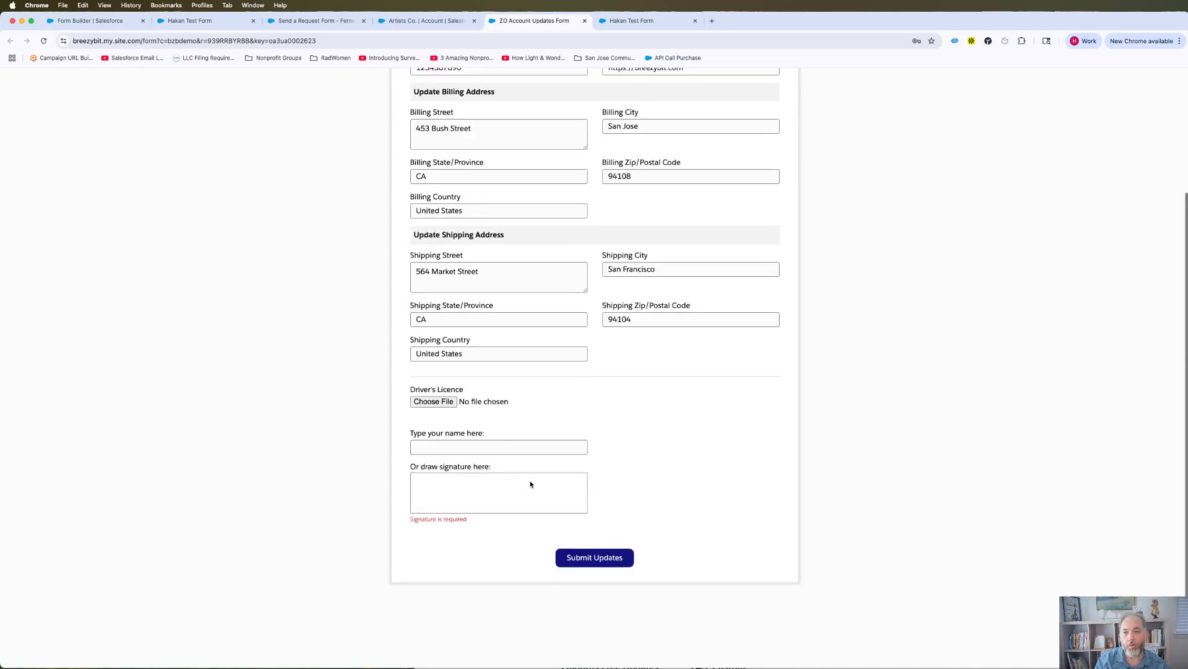
{"action": "scroll", "coordinate": [530, 484], "scroll_direction": "up", "scroll_amount": 1}
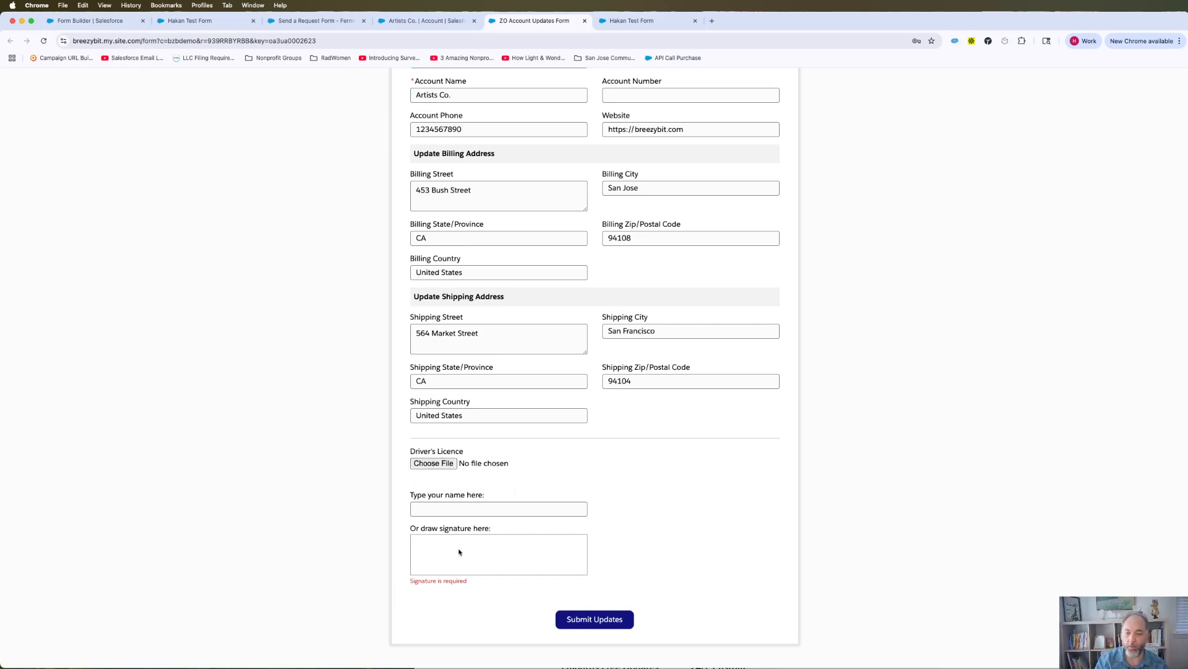
{"action": "scroll", "coordinate": [639, 507], "scroll_direction": "up", "scroll_amount": 3}
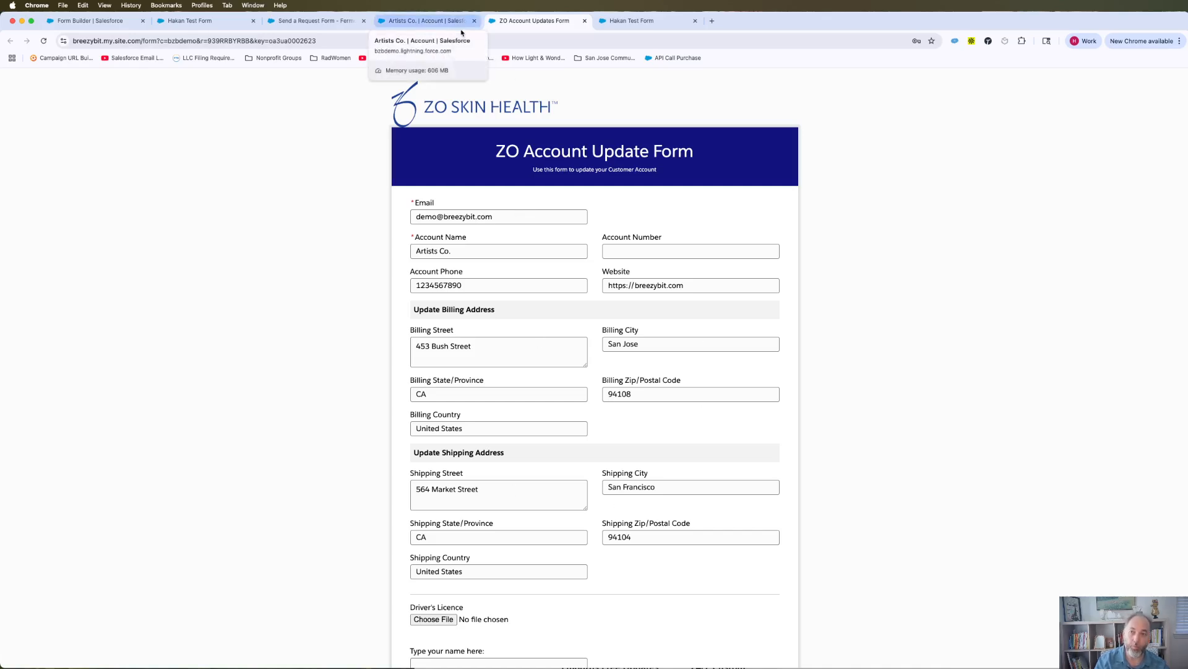
Return to the form builder and view the available Protection Type options for the ZO Account Update Form, keeping Record level protection
{"action": "left_click", "coordinate": [185, 20]}
{"action": "left_click", "coordinate": [78, 21]}
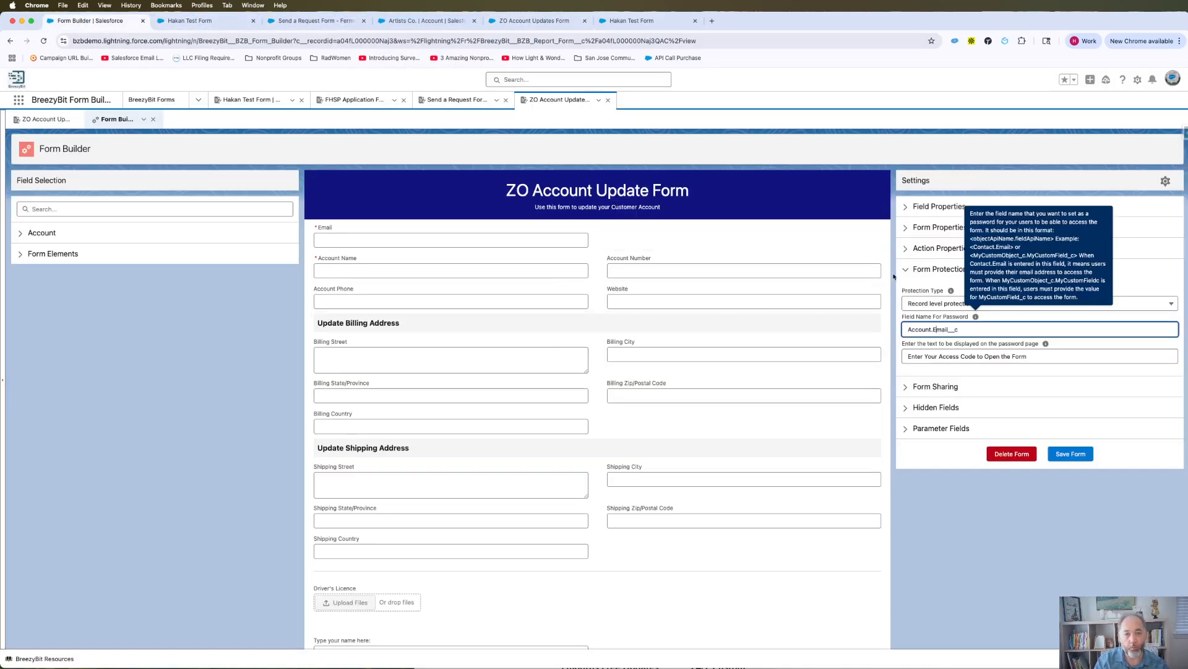
{"action": "left_click", "coordinate": [907, 270]}
{"action": "left_click", "coordinate": [907, 272]}
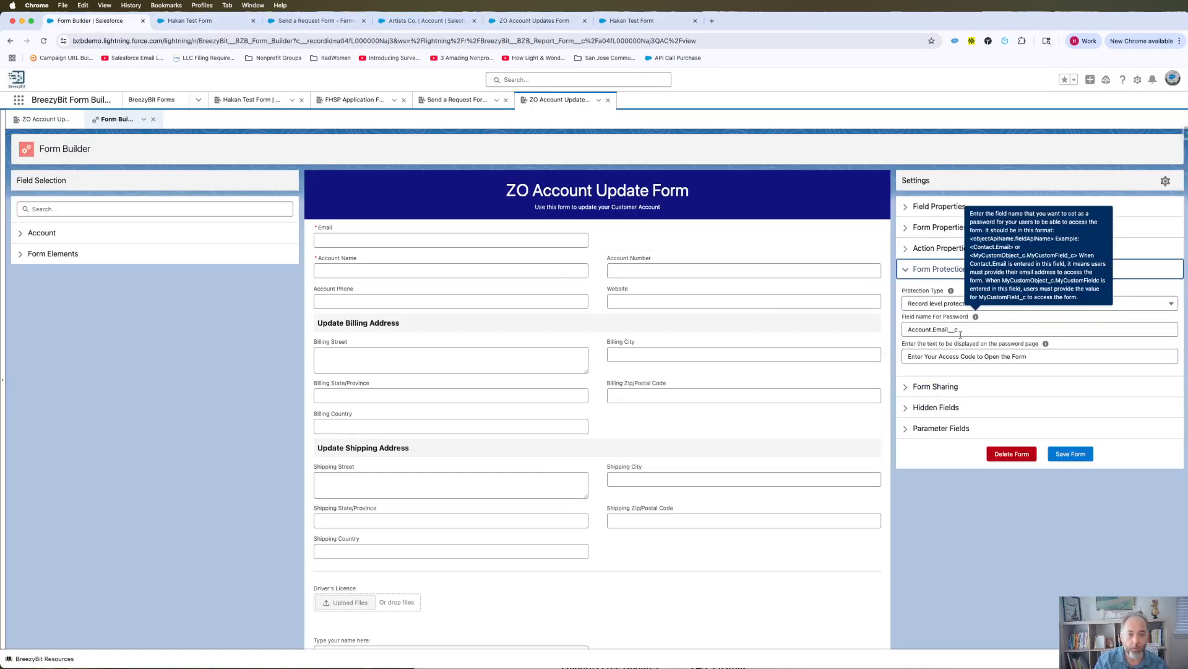
{"action": "left_click", "coordinate": [929, 304]}
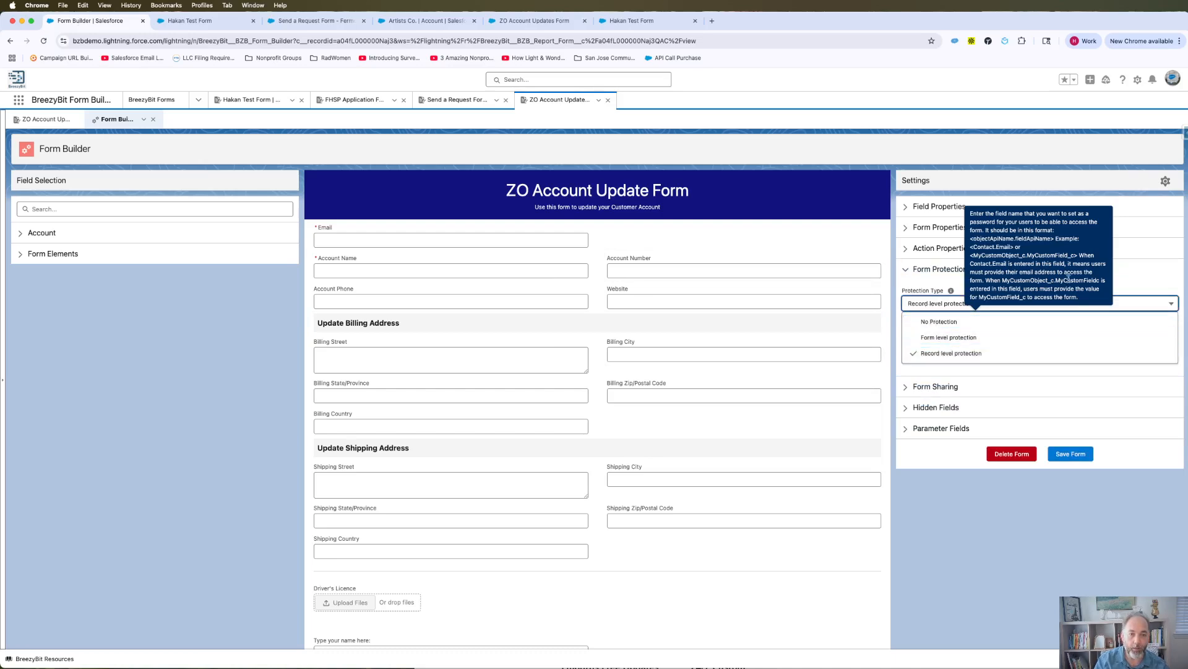
{"action": "left_click", "coordinate": [1080, 532]}
{"action": "left_click", "coordinate": [955, 303]}
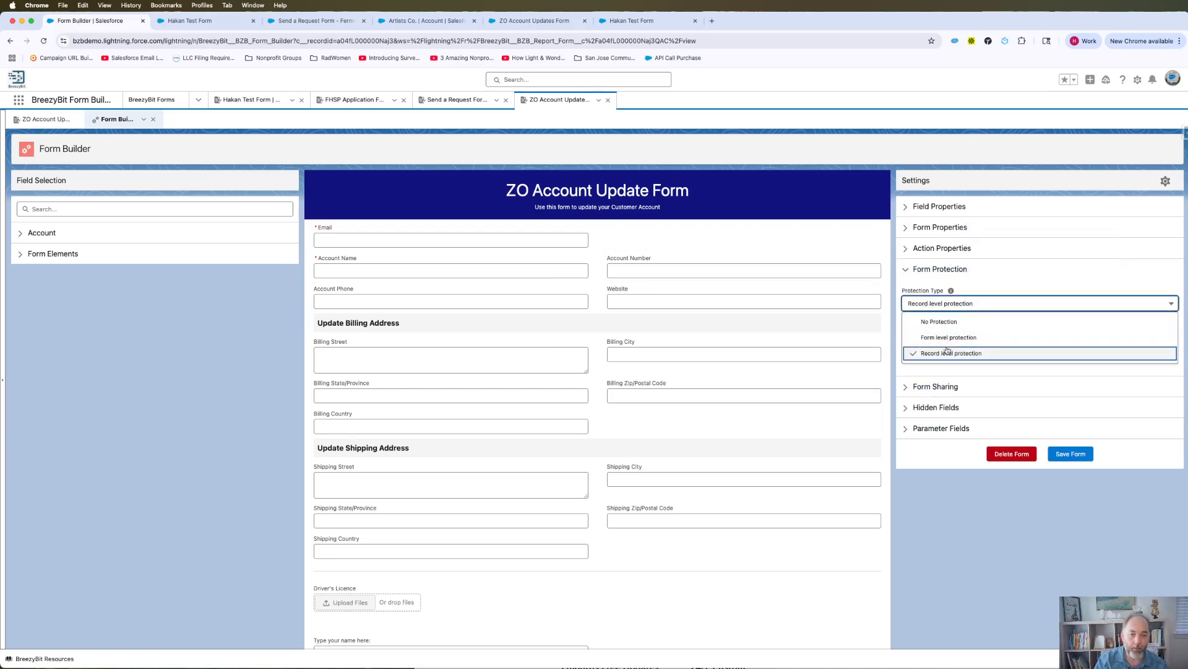
{"action": "left_click", "coordinate": [976, 525]}
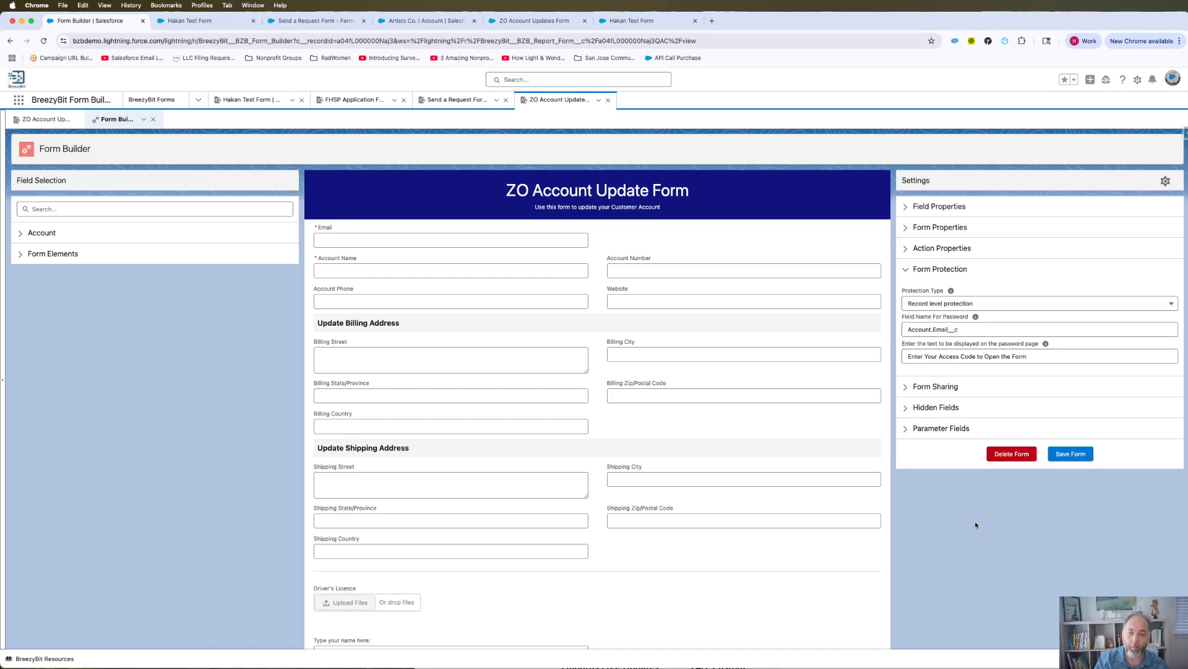